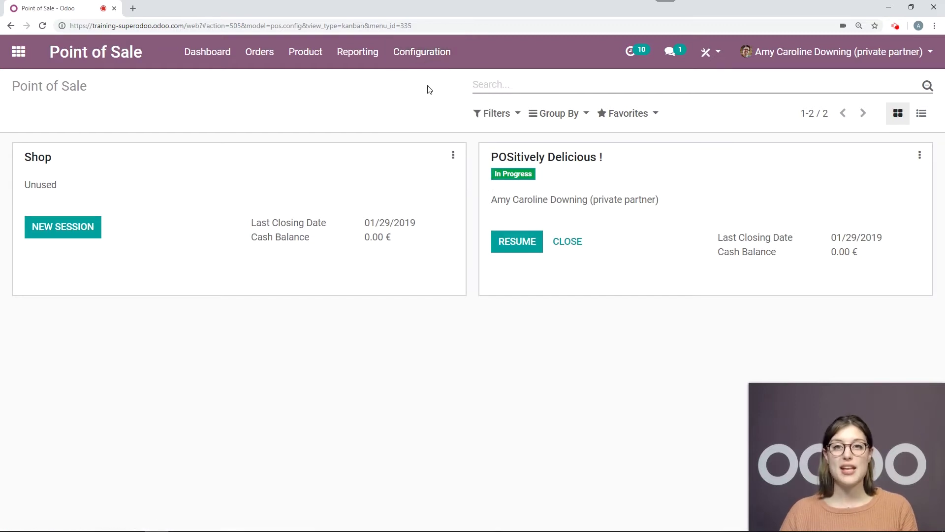
- Open the POSitively Delicious ! configuration from the list of points of sale and start editing it
scroll(429, 228, down, 2)
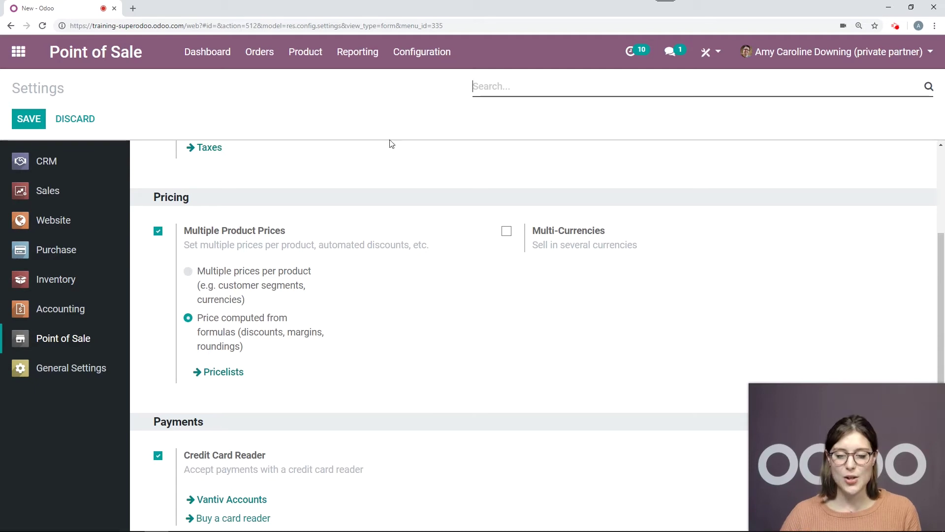
click(422, 55)
click(413, 100)
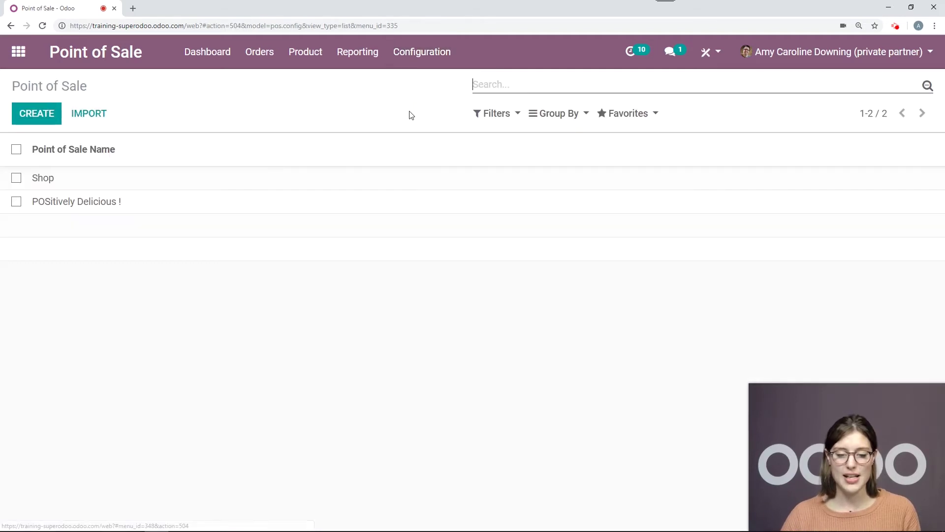
click(109, 209)
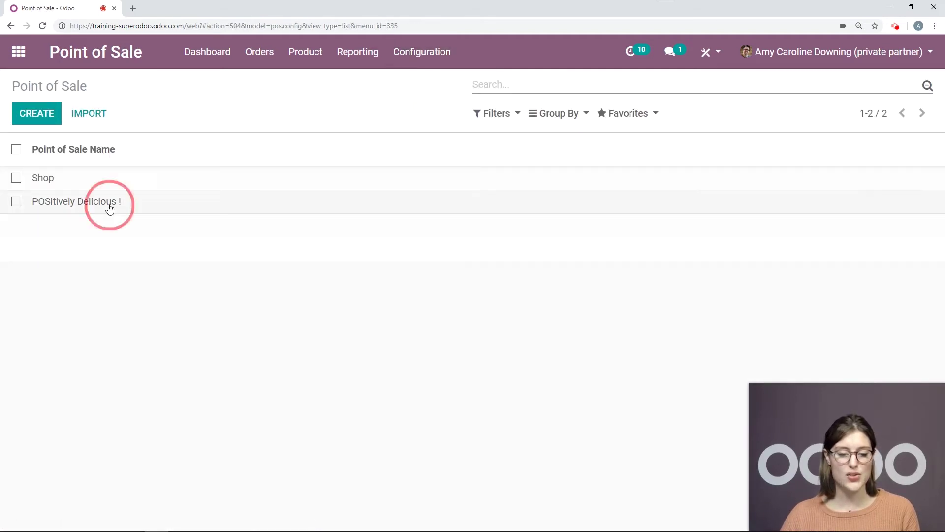
click(24, 109)
- Review the restaurant and order interface options, then open the Main Floor plan from Floors for editing
scroll(297, 165, down, 1)
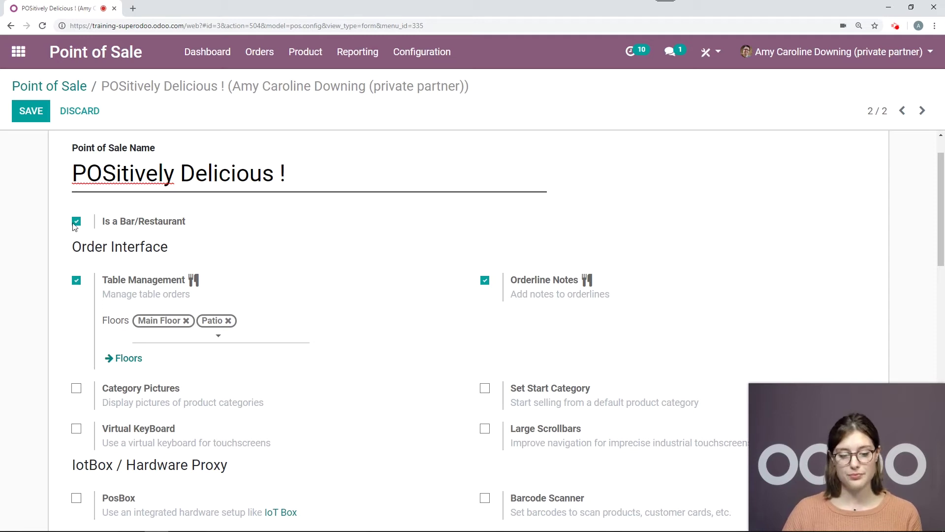
scroll(41, 228, down, 1)
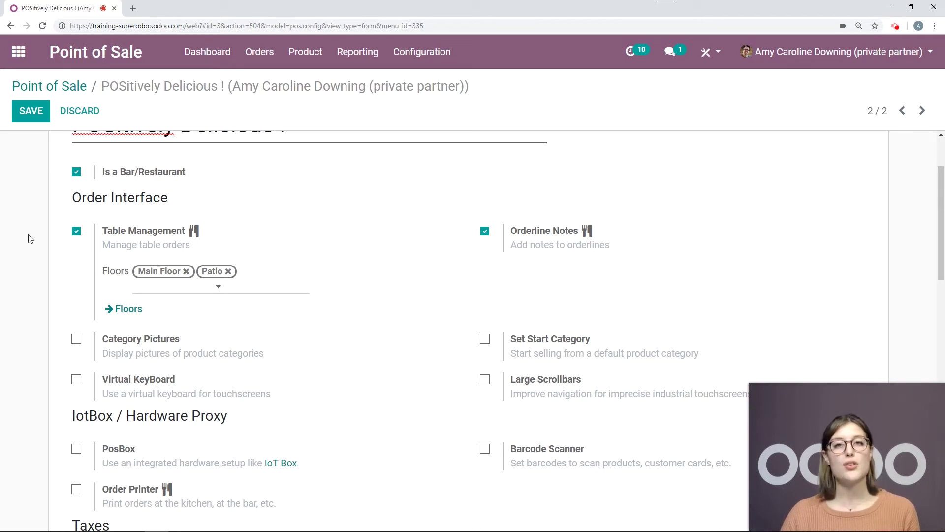
scroll(26, 237, up, 1)
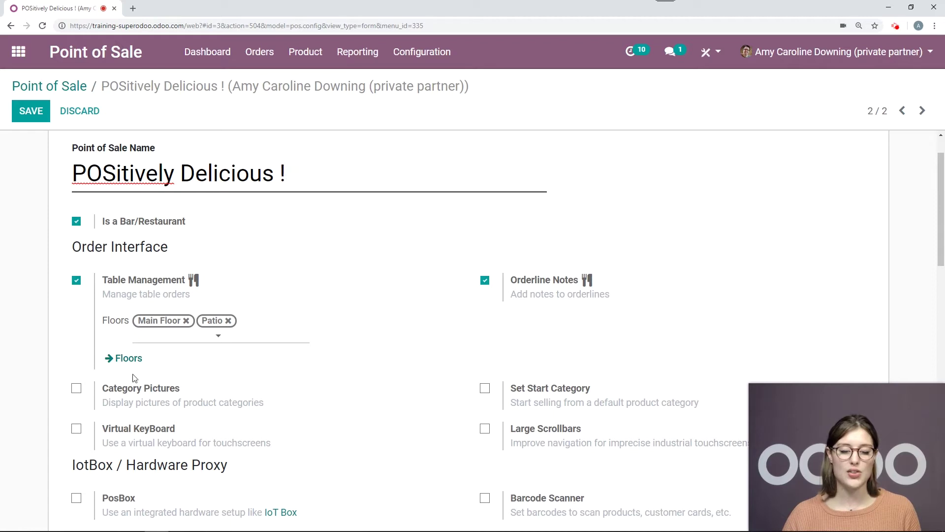
click(125, 359)
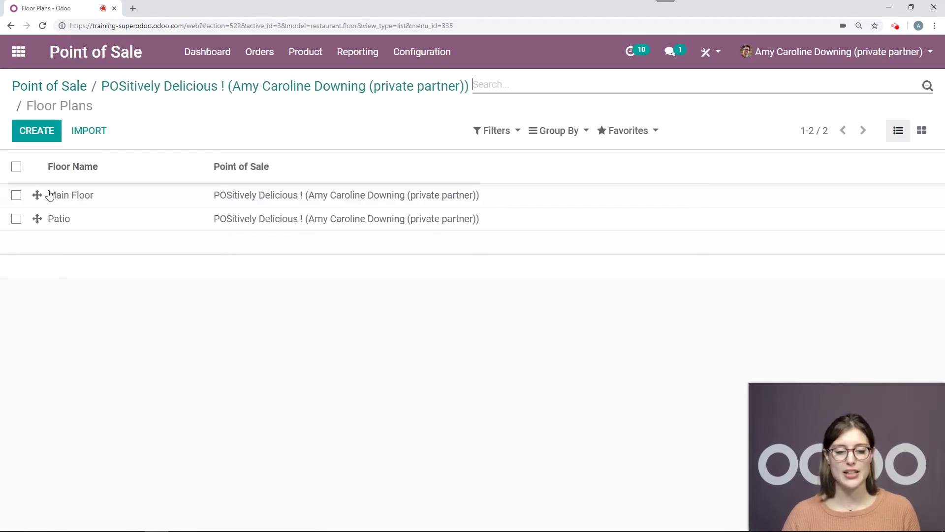
click(157, 197)
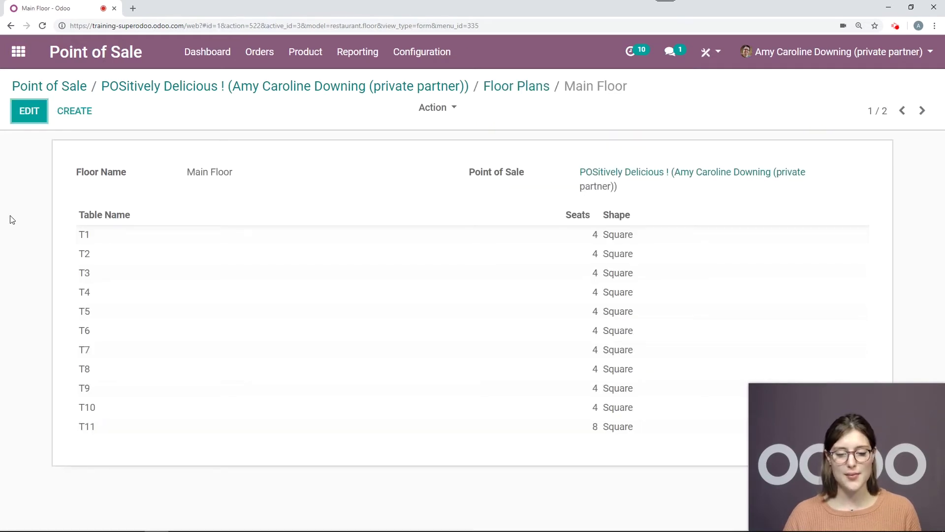
click(29, 120)
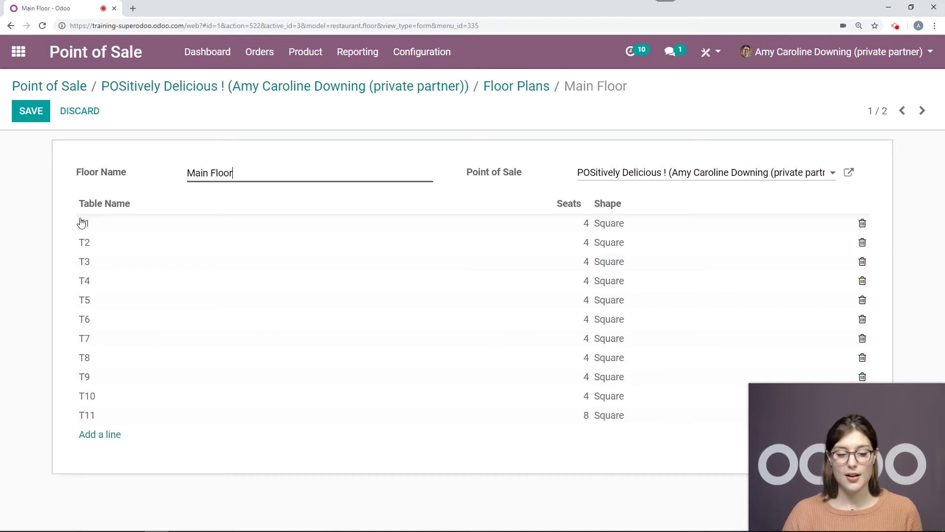
- Check table T1's name and seats, then save the Main Floor with POSitively Delicious ! as its point of sale
click(86, 224)
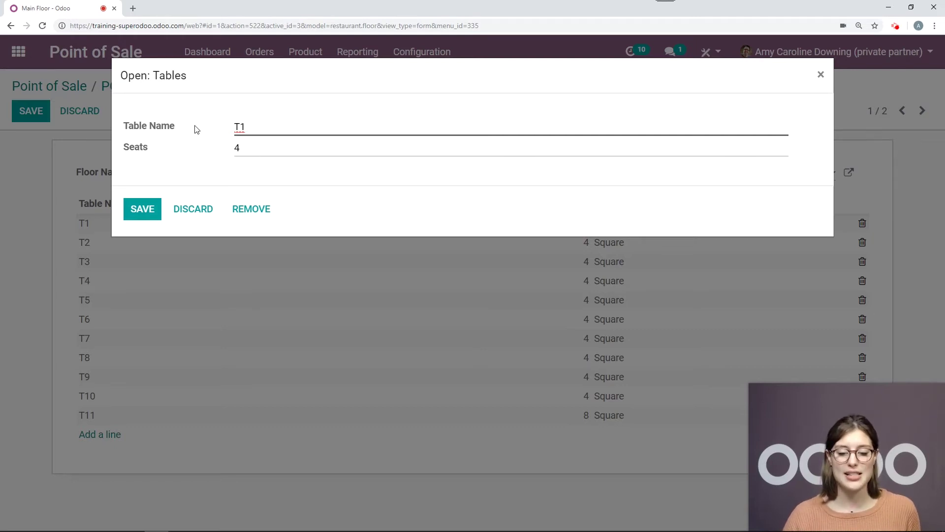
click(142, 209)
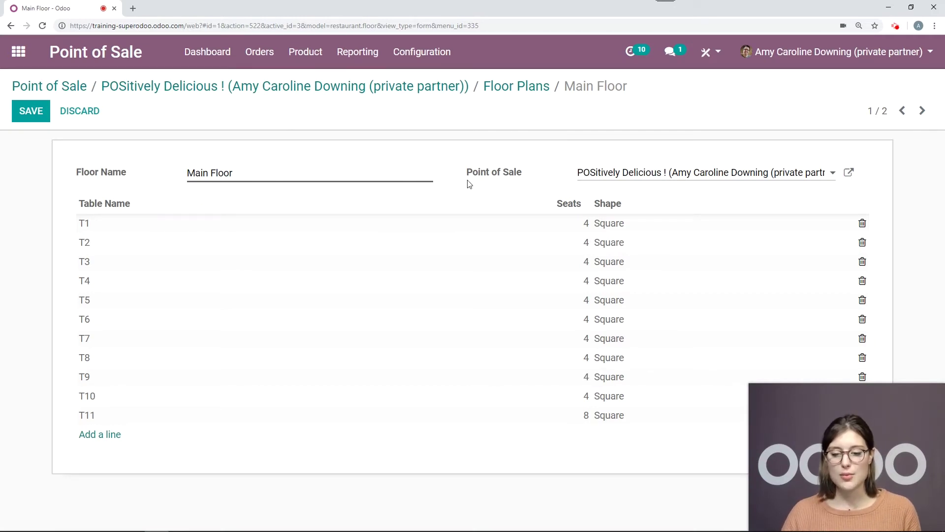
click(610, 172)
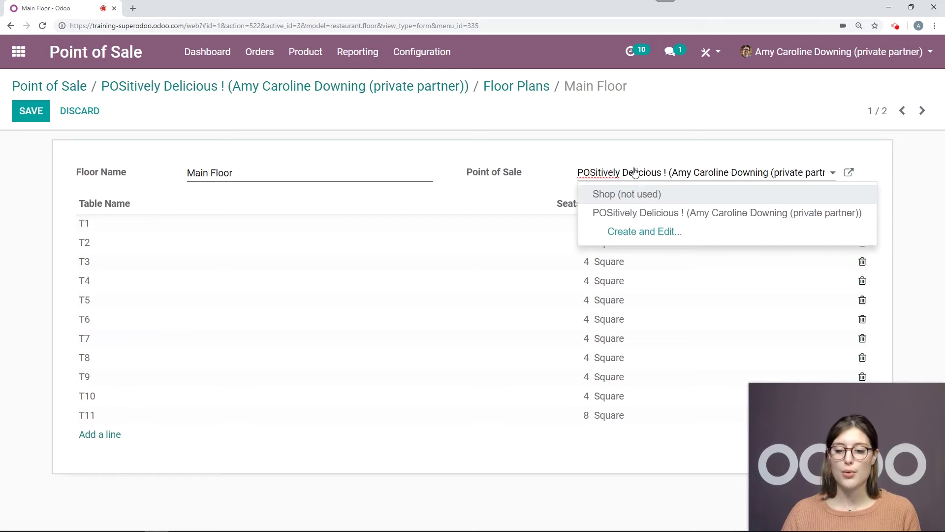
click(616, 220)
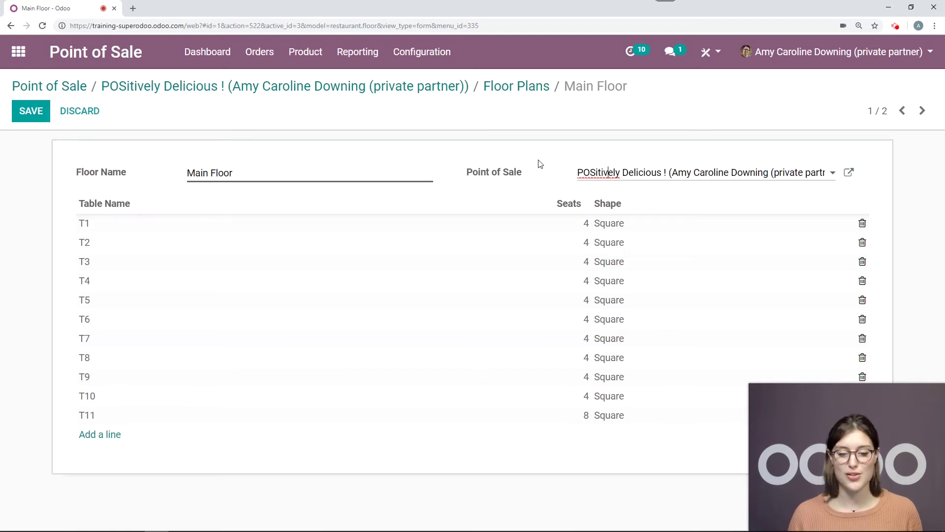
click(29, 110)
- Return to the POSitively Delicious ! configuration and review its options from hardware and pricing down to accounting
click(195, 90)
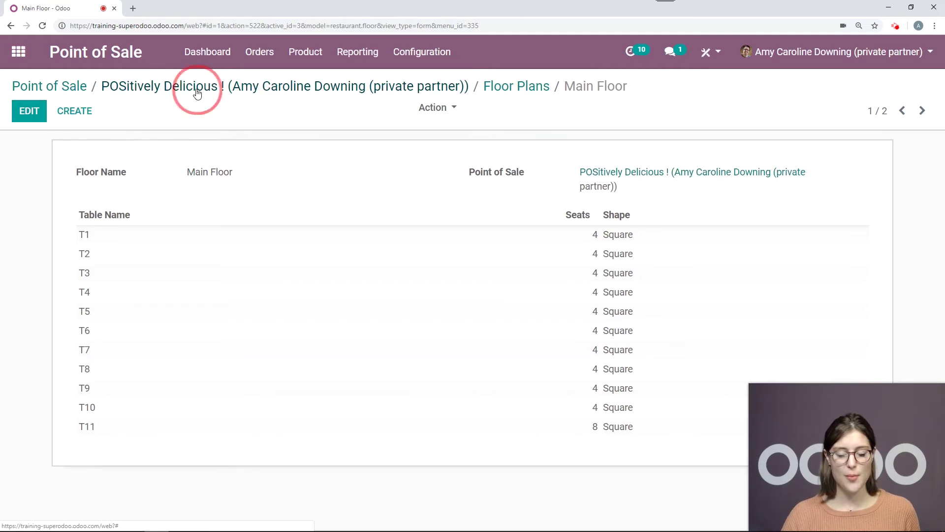
scroll(321, 228, down, 6)
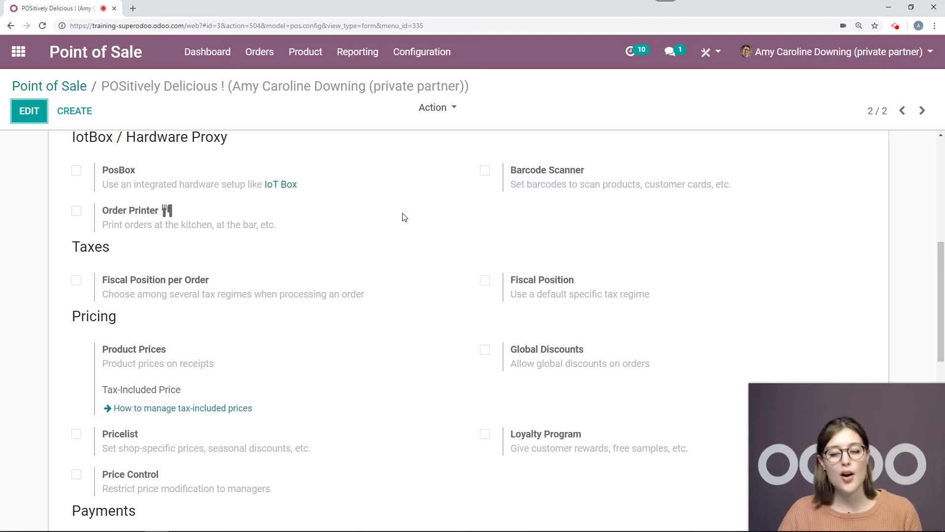
scroll(412, 219, down, 9)
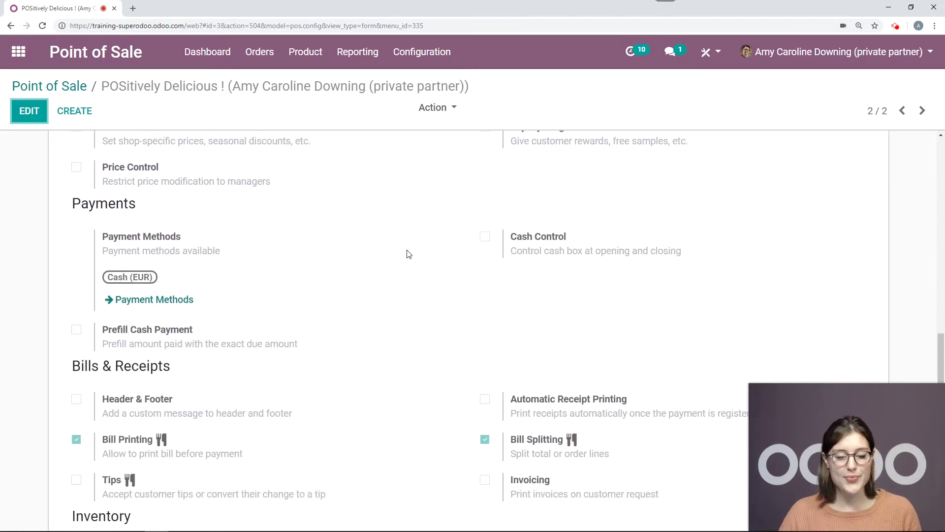
scroll(390, 274, down, 1)
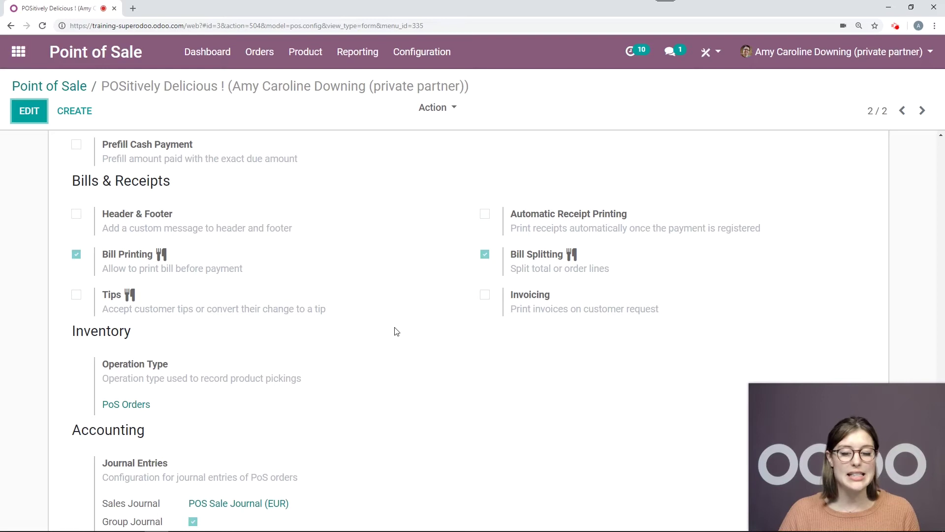
scroll(426, 284, down, 1)
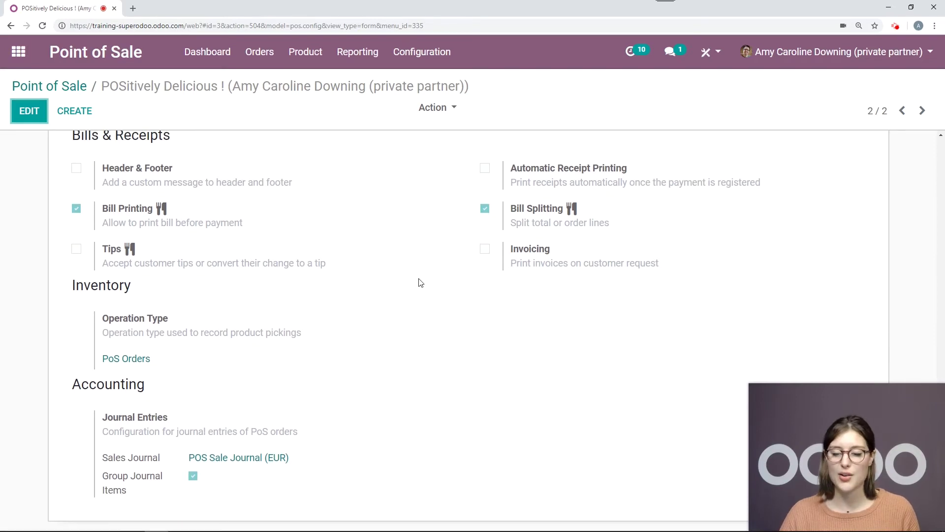
scroll(418, 281, up, 20)
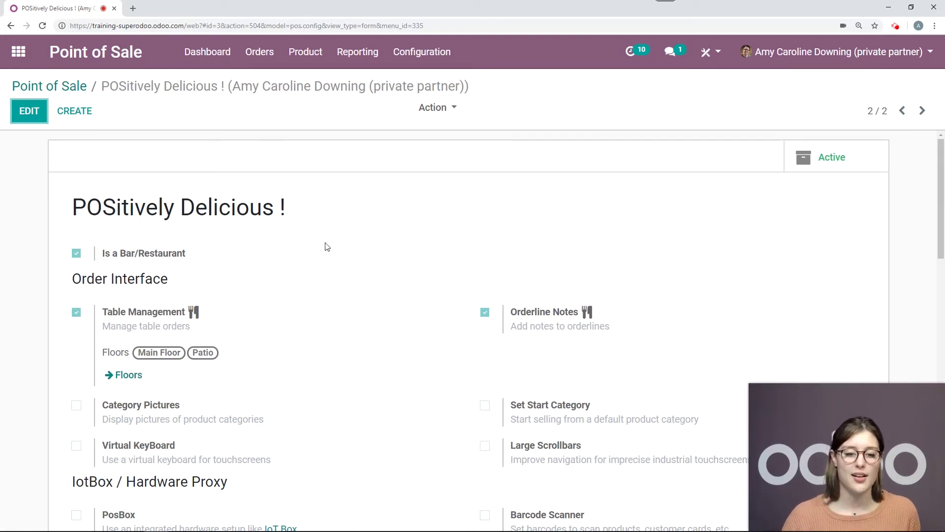
- Resume the POSitively Delicious ! session from the dashboard and view the Patio and Main Floor layouts
click(98, 69)
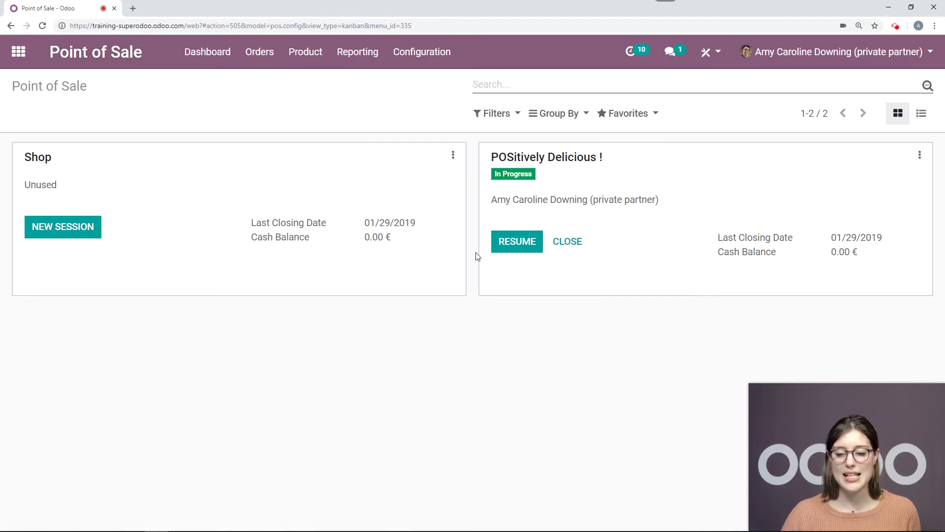
click(529, 245)
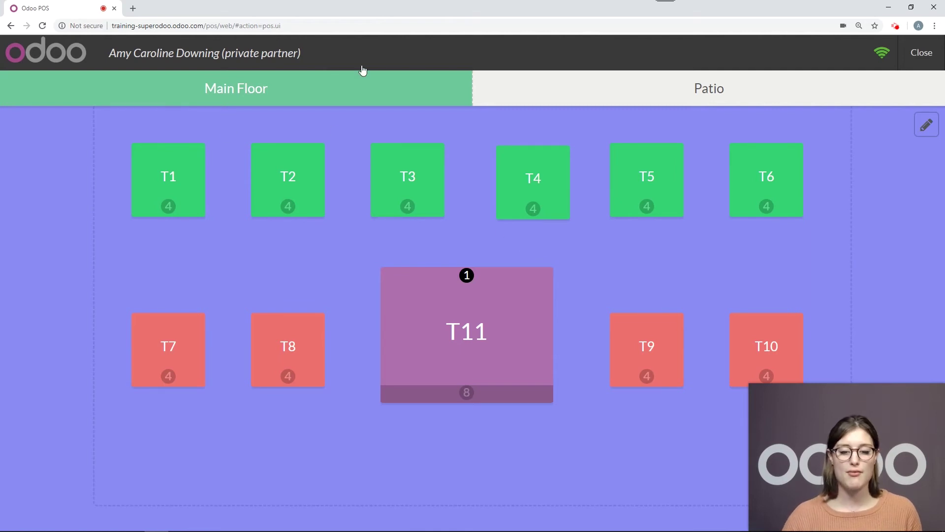
click(734, 89)
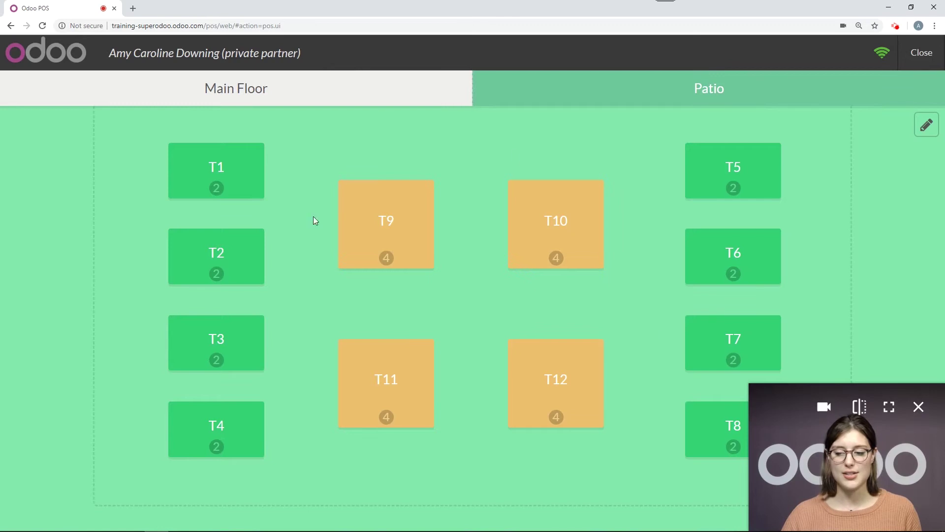
click(312, 101)
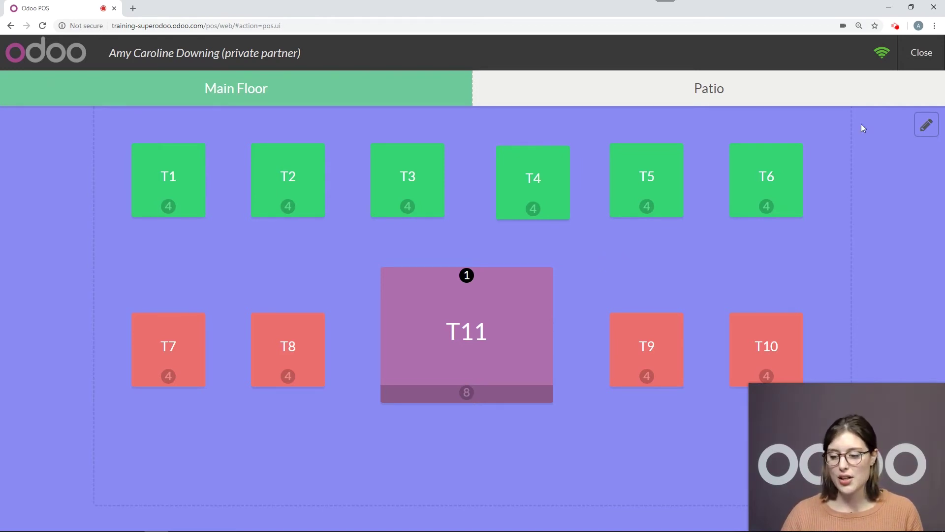
- Edit the Main Floor layout, making table T11 slightly wider and changing its shape to round
click(926, 125)
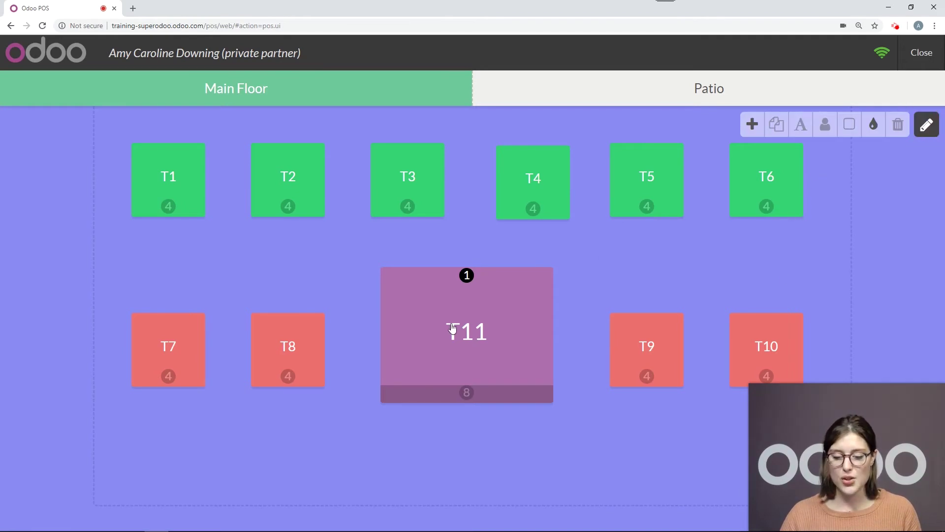
click(480, 315)
mouse_move(548, 289)
mouse_down()
mouse_move(530, 297)
mouse_move(589, 256)
mouse_move(516, 276)
mouse_move(556, 275)
mouse_up()
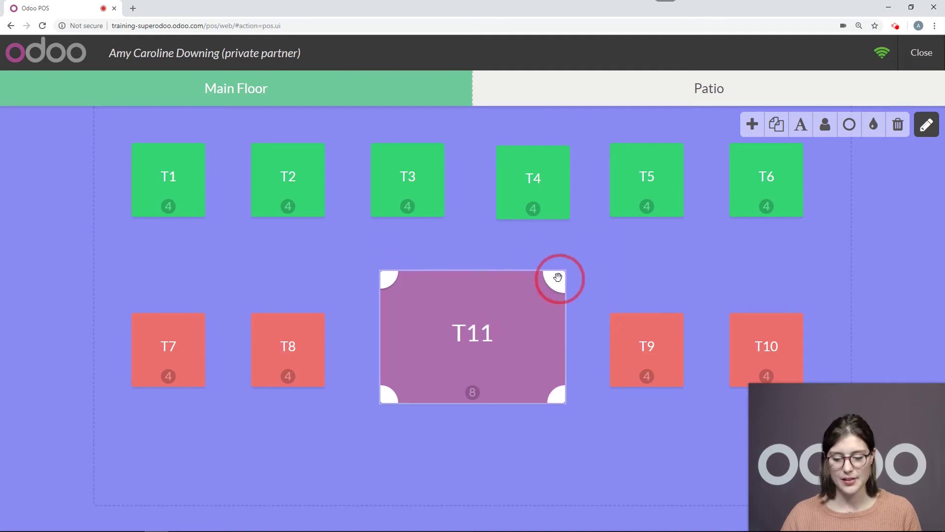
click(849, 124)
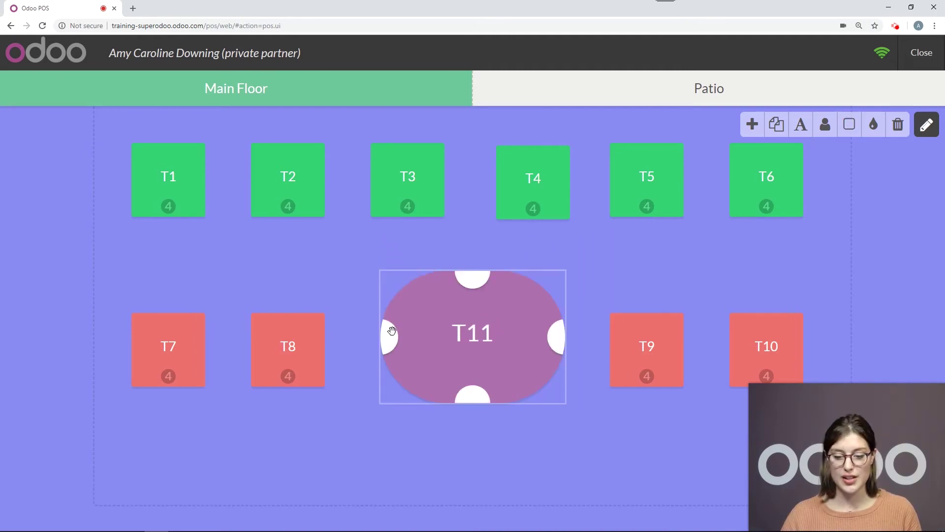
- Narrow table T11 into a circle and reposition it midway between tables T8 and T9
drag(389, 335, 436, 337)
click(428, 342)
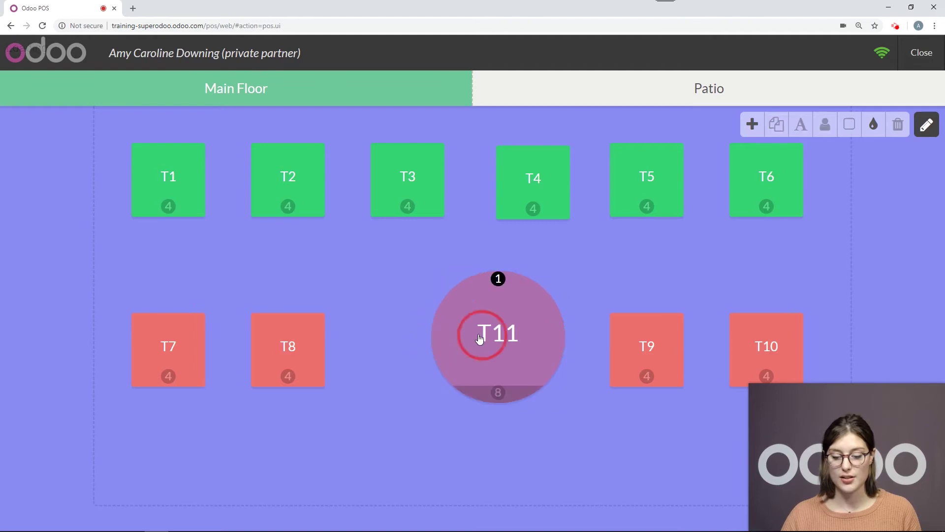
drag(470, 331, 498, 312)
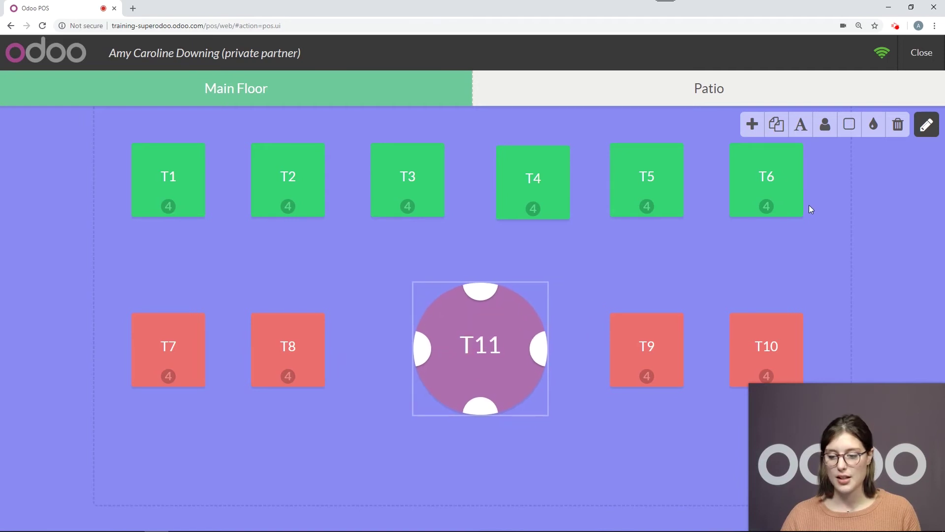
- Color table T11 red and confirm its number of seats as 8
click(874, 129)
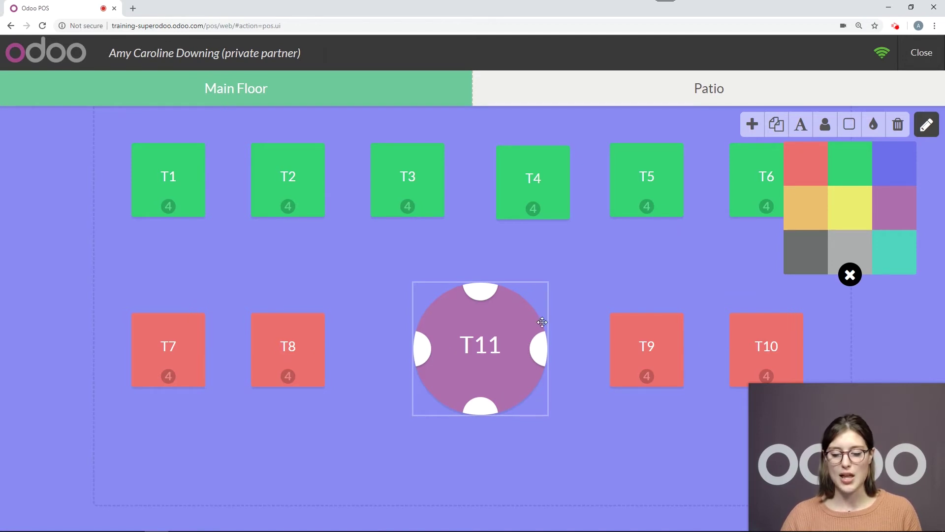
click(808, 169)
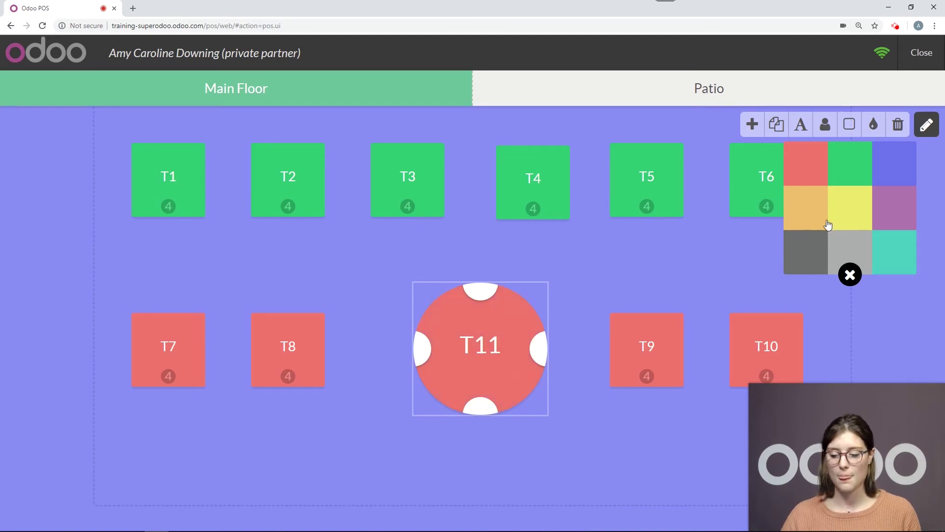
click(825, 127)
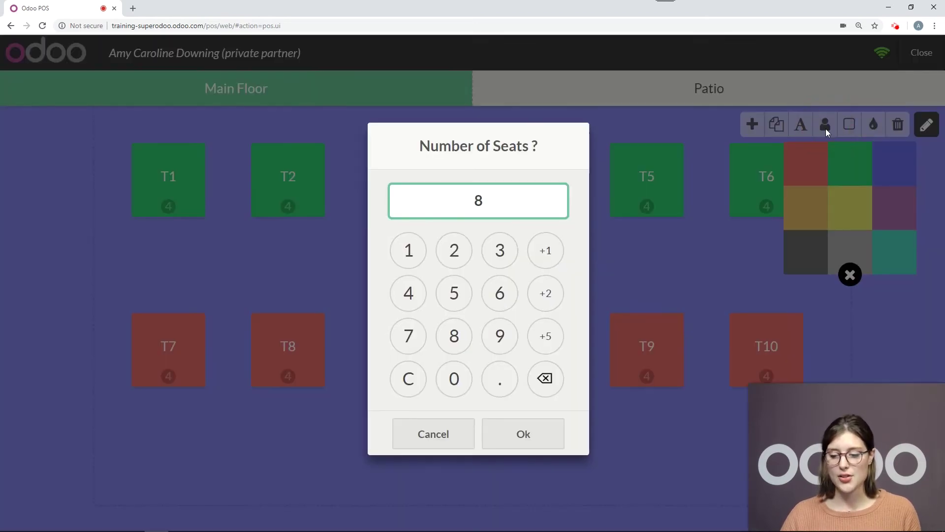
click(525, 442)
click(565, 401)
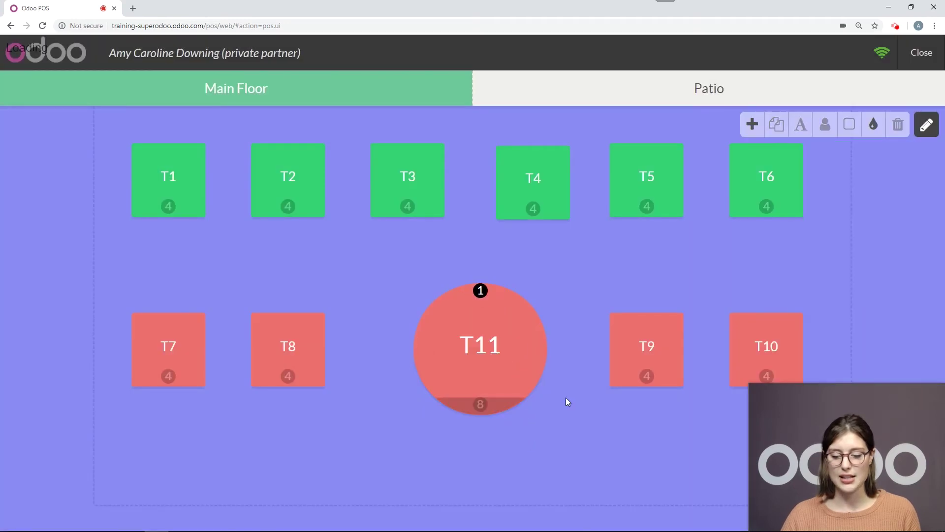
- Duplicate table T11, open the copy's name for editing without changing it, and delete the copy
click(495, 327)
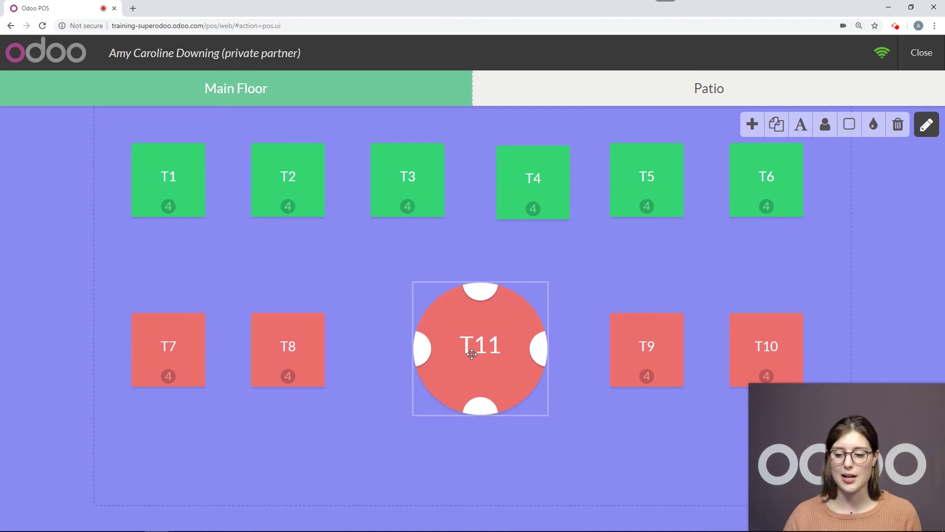
click(781, 126)
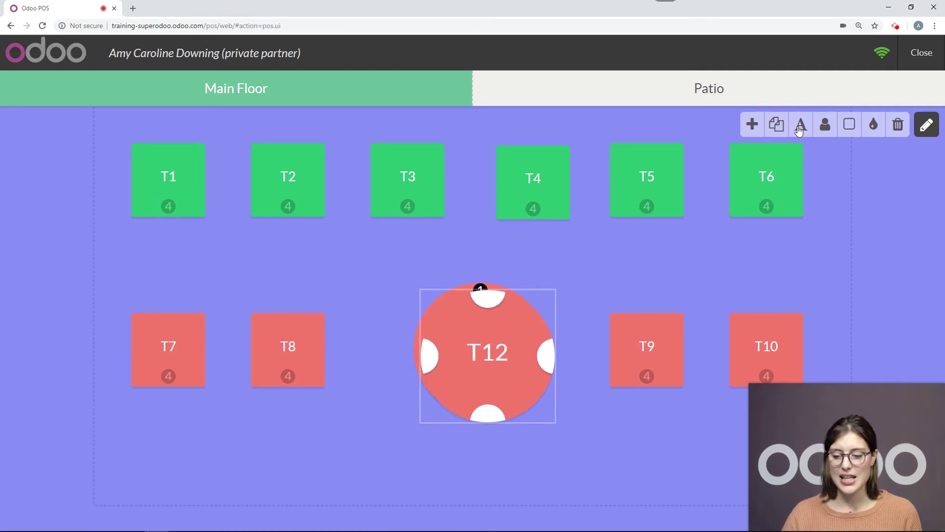
click(800, 129)
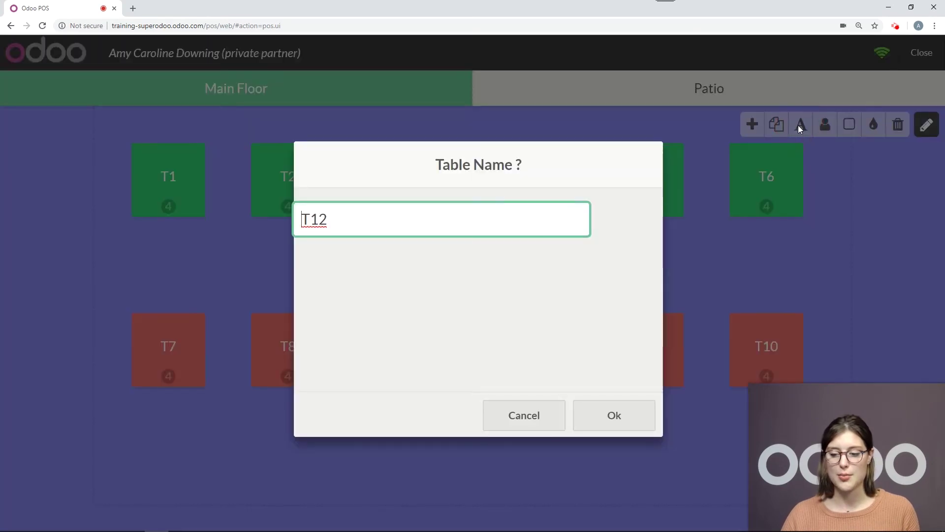
click(631, 418)
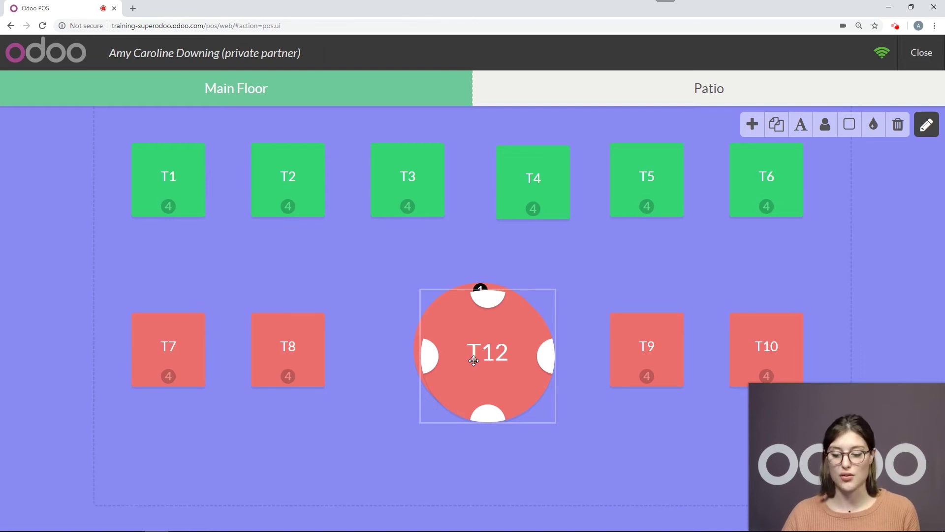
click(899, 124)
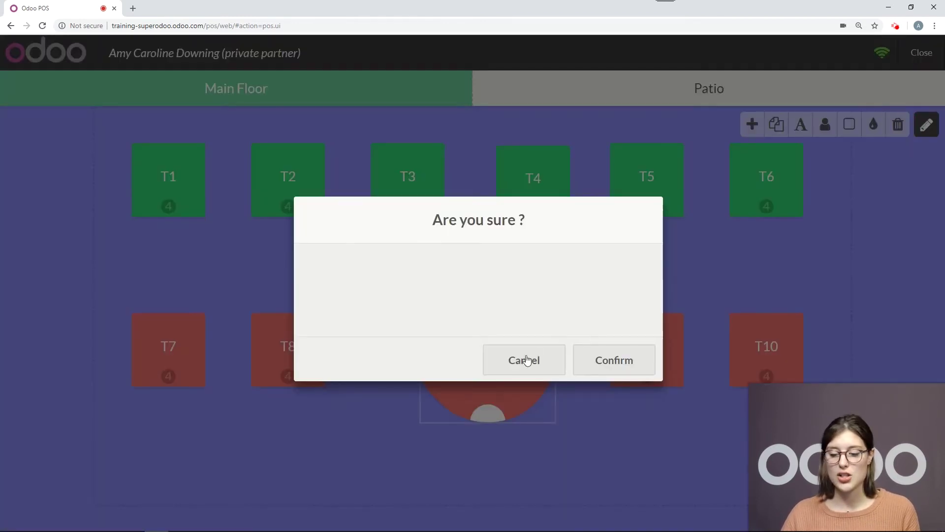
click(604, 362)
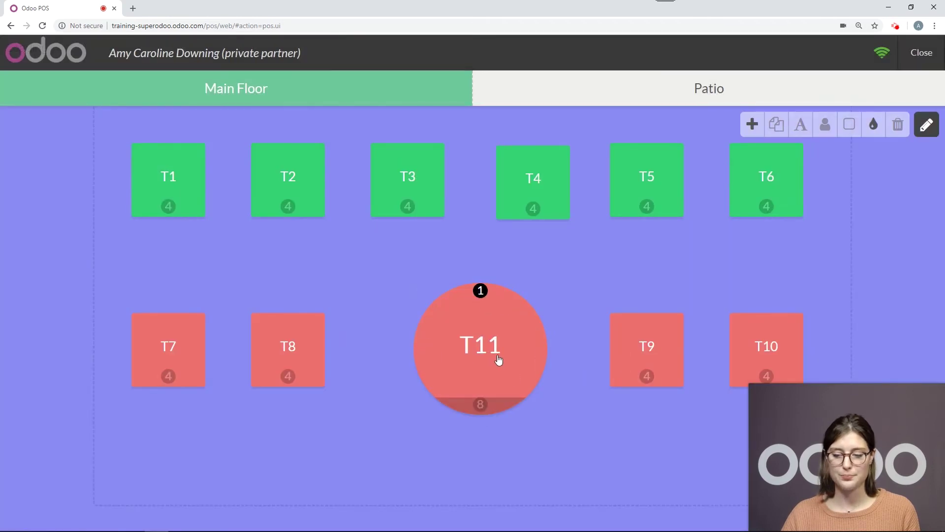
- Add a new table to the Main Floor and delete it again
click(498, 361)
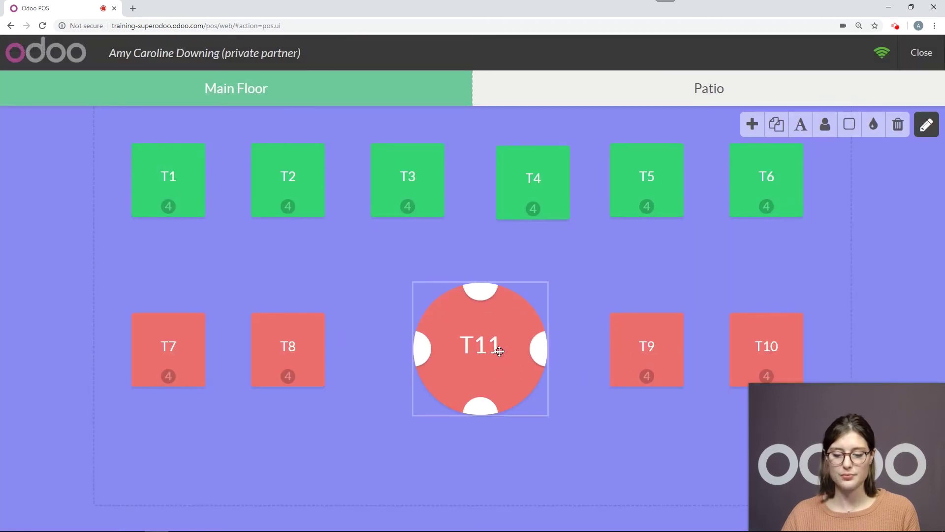
click(752, 125)
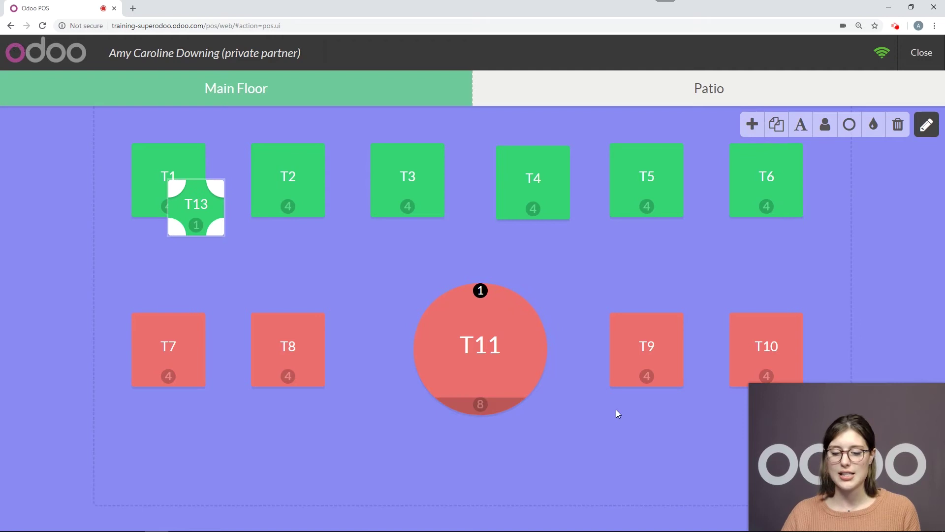
click(207, 209)
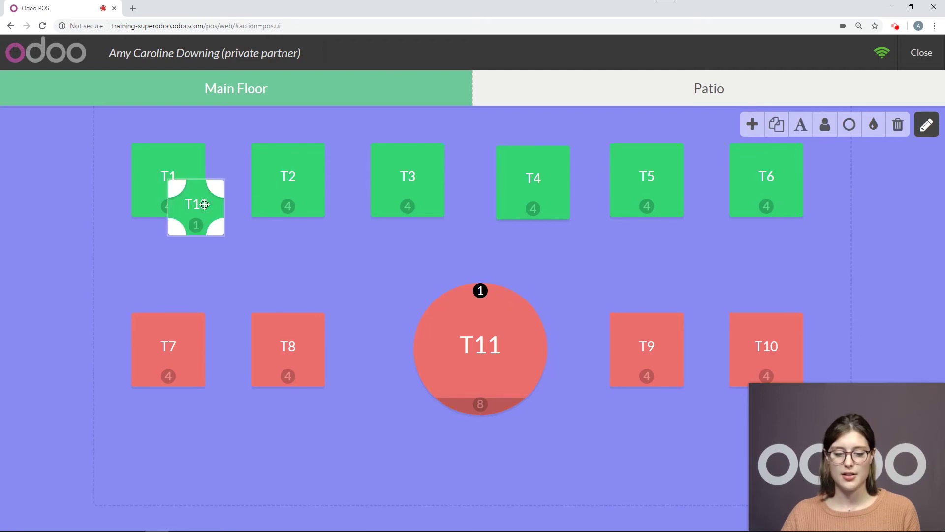
click(897, 125)
click(576, 363)
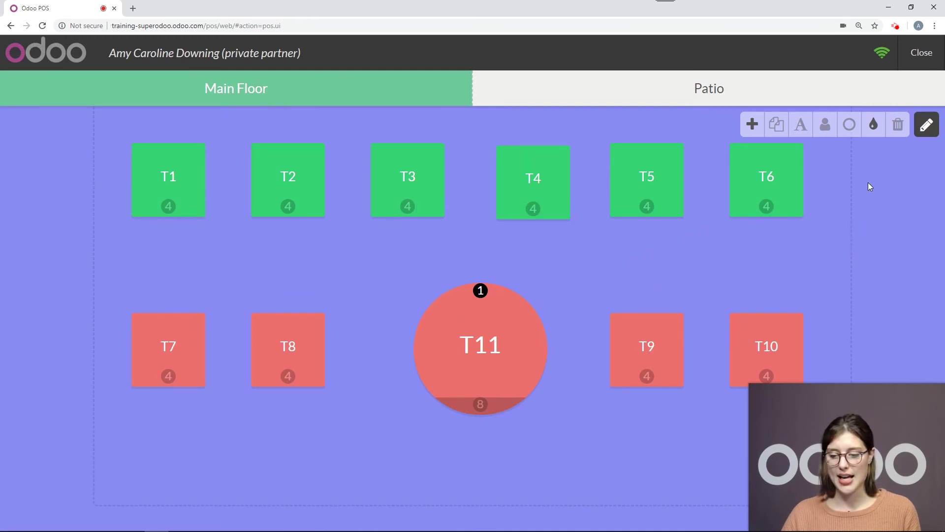
- Try yellow and dark gray among the Main Floor background colors, and restore the blue-violet background
click(874, 127)
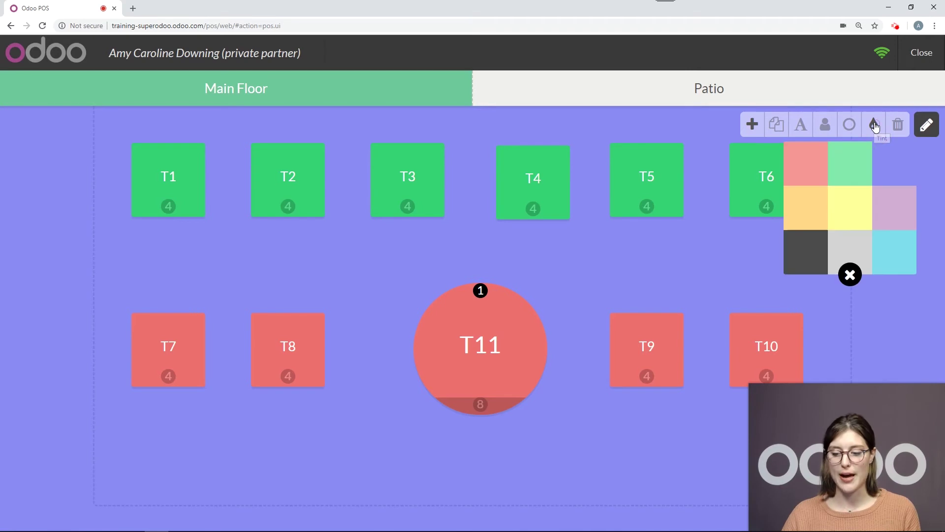
click(861, 223)
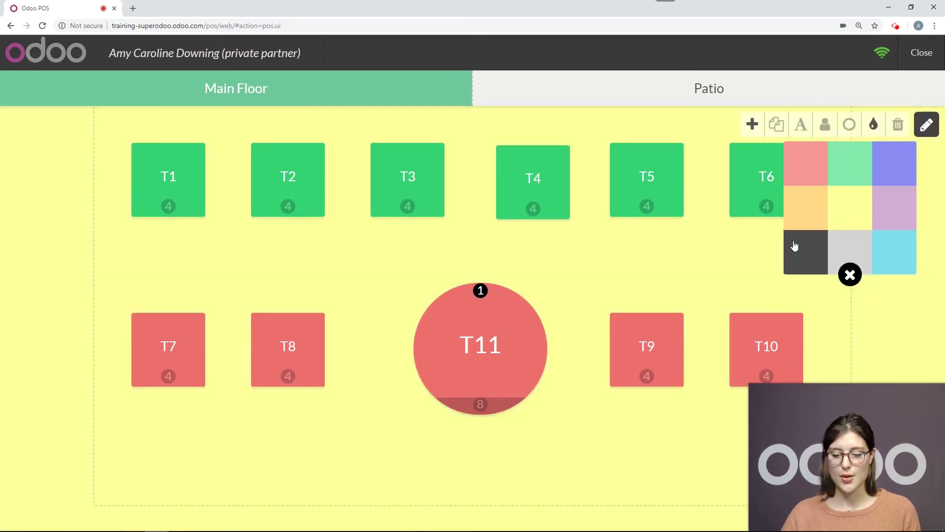
click(807, 245)
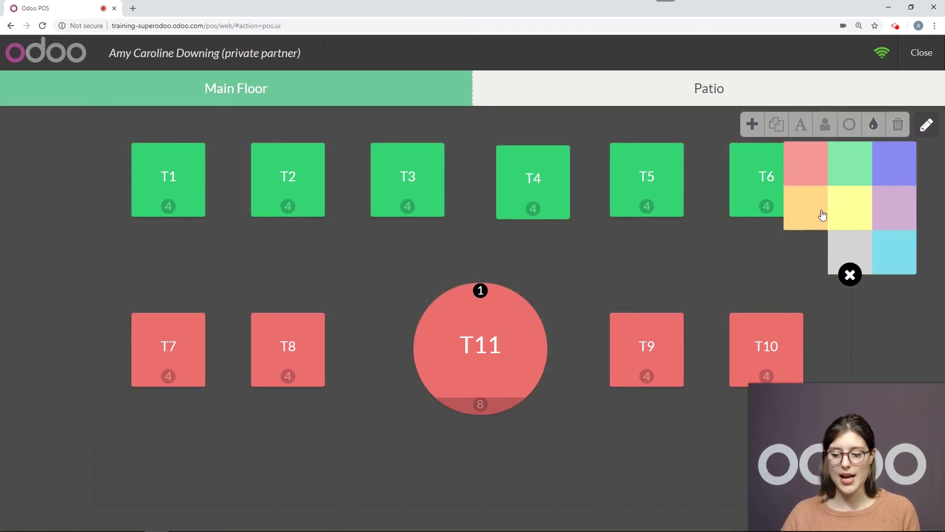
click(820, 214)
click(892, 175)
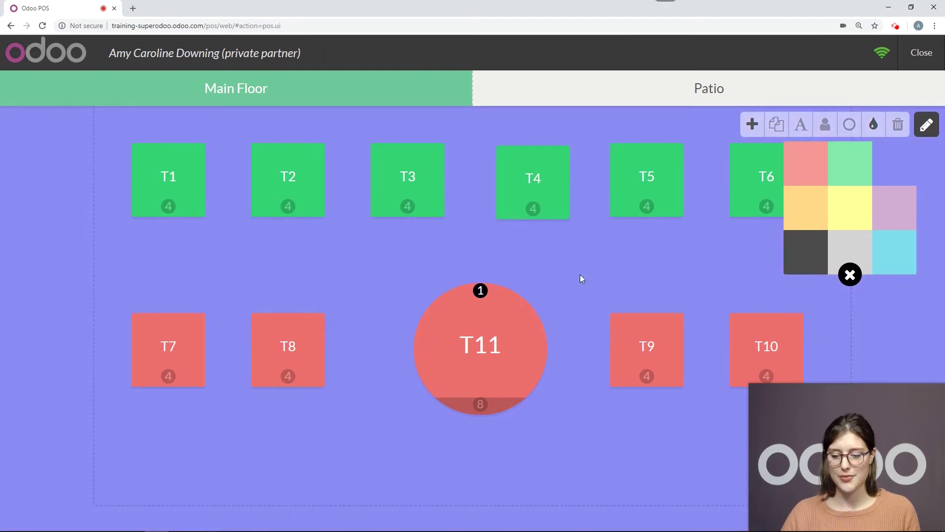
click(662, 276)
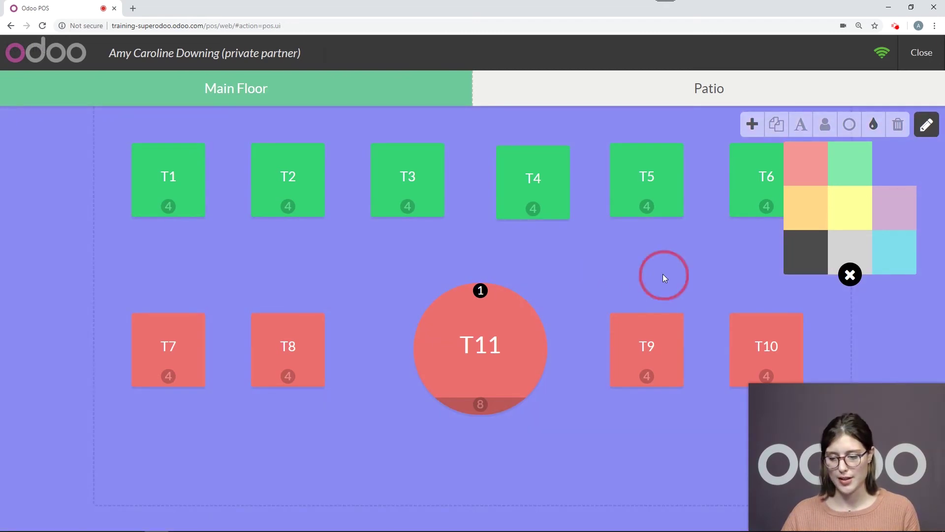
- Leave floor editing, open table T11's order and set its number of guests to 2
click(929, 127)
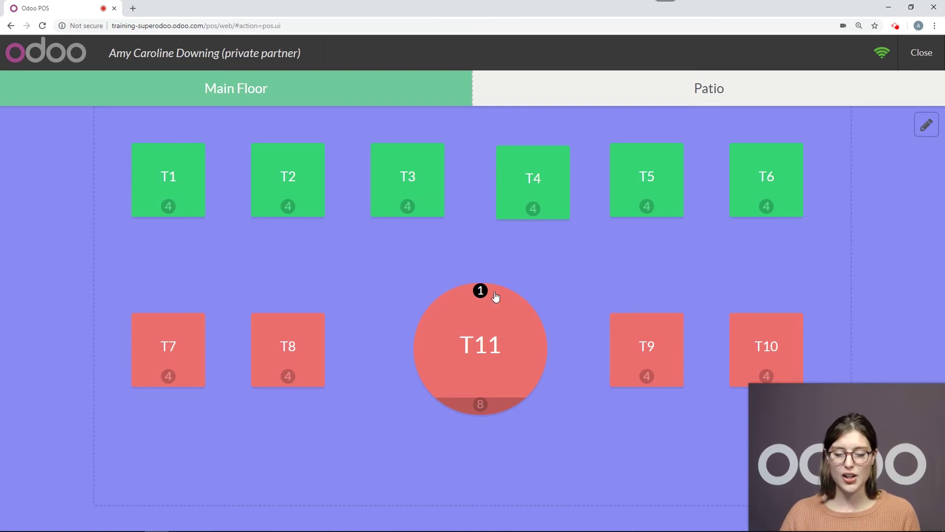
click(503, 363)
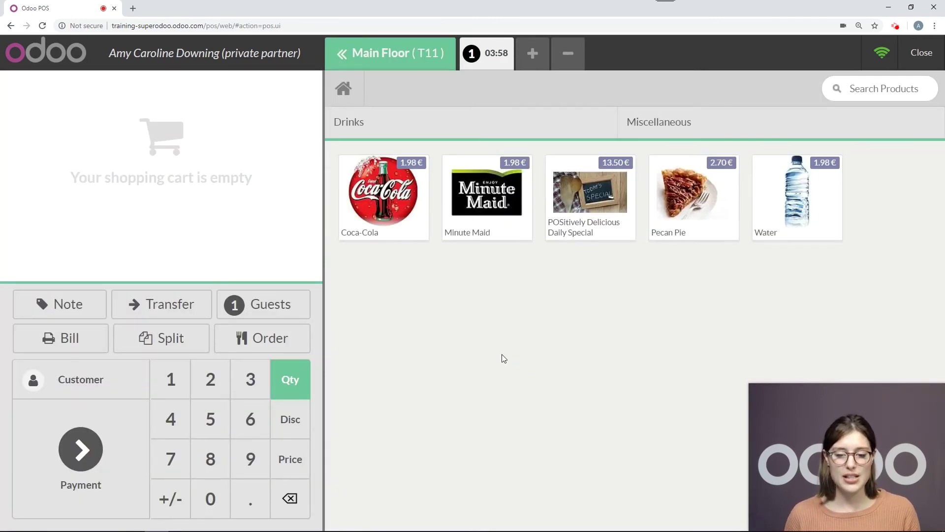
click(285, 309)
click(547, 389)
click(449, 255)
click(525, 435)
- Add two units of Water to table T11's order and return to the floor plan
click(794, 221)
click(830, 196)
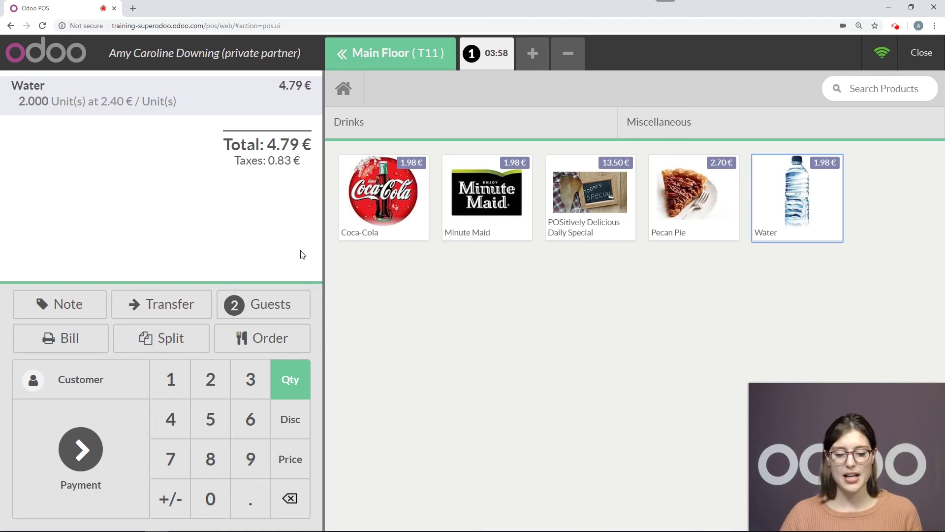
click(385, 66)
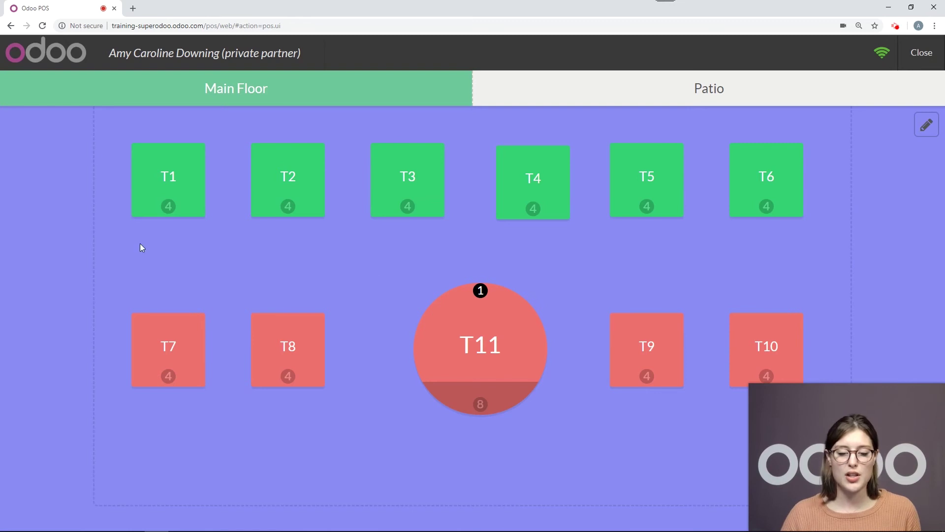
- Open table T7, add one Pecan Pie to its order and attach the note "Heated"
click(190, 344)
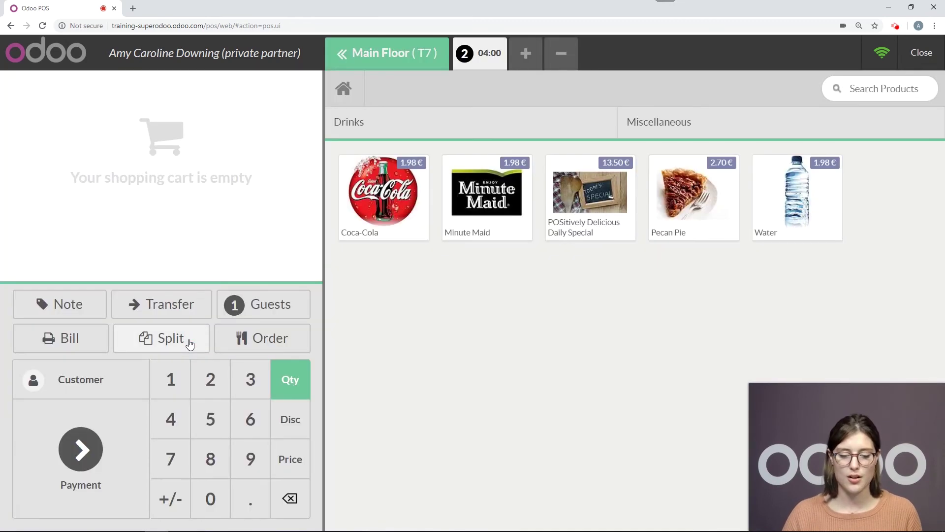
click(685, 210)
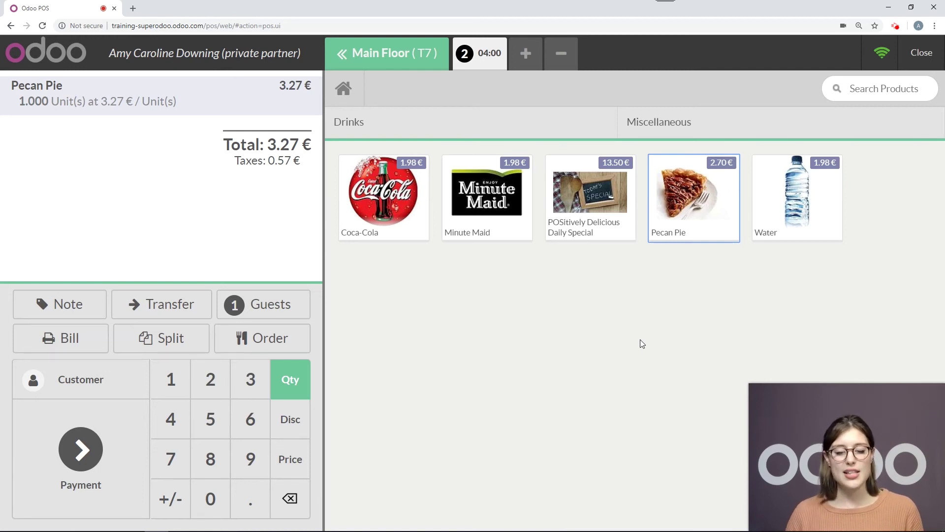
click(82, 304)
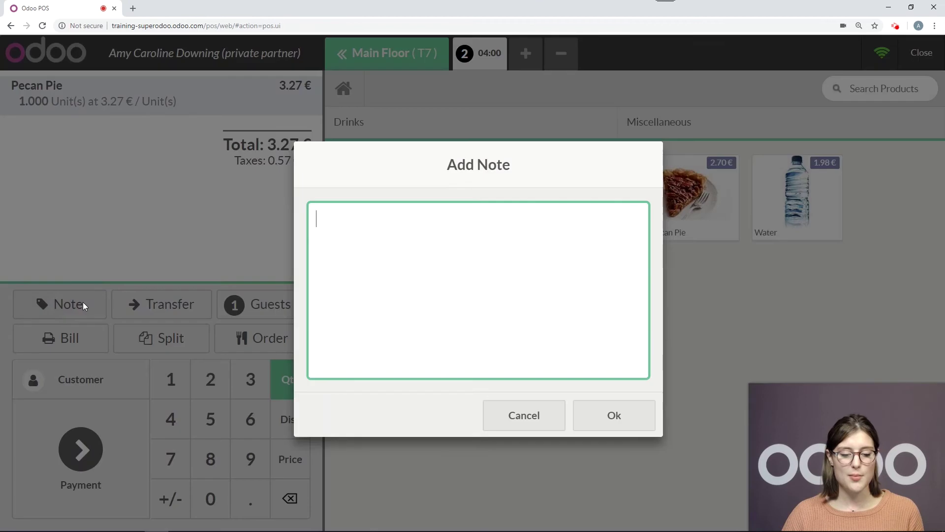
text(Heated)
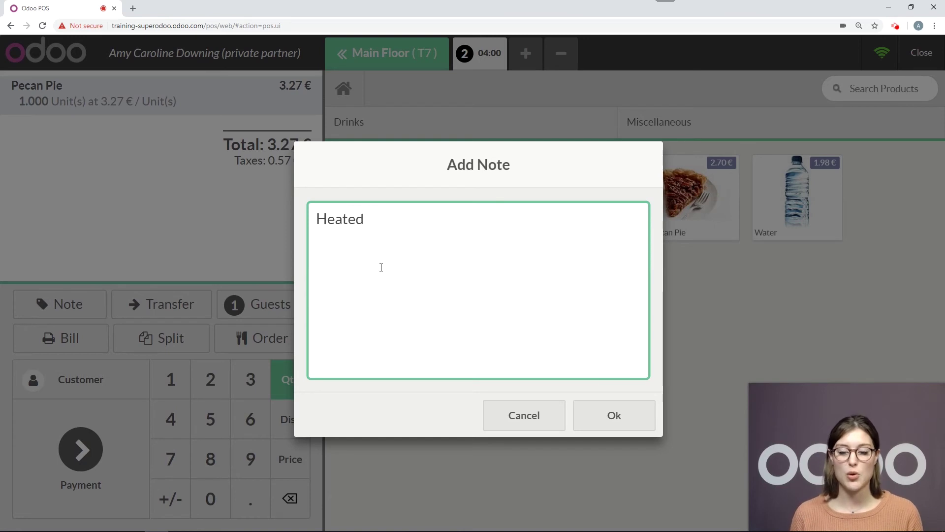
click(613, 419)
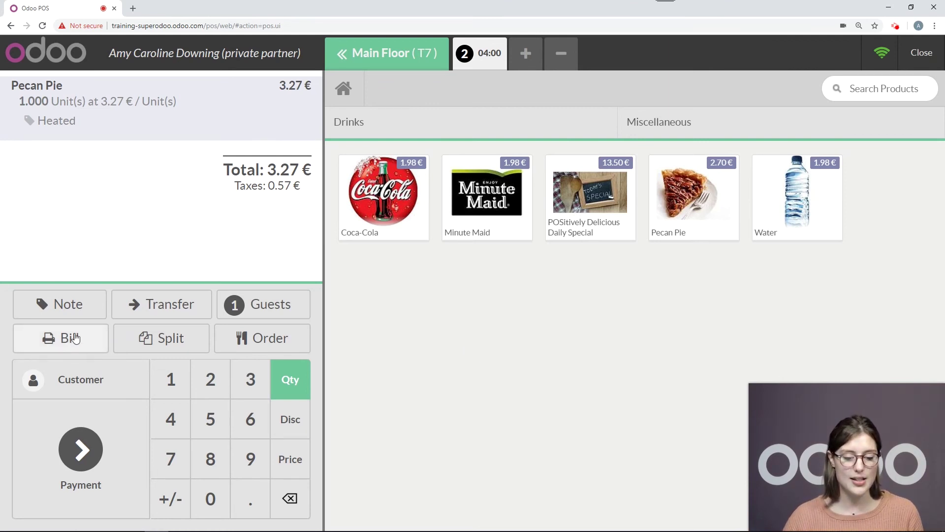
- Preview the printable bill for table T7's order and return to the Main Floor plan
click(83, 339)
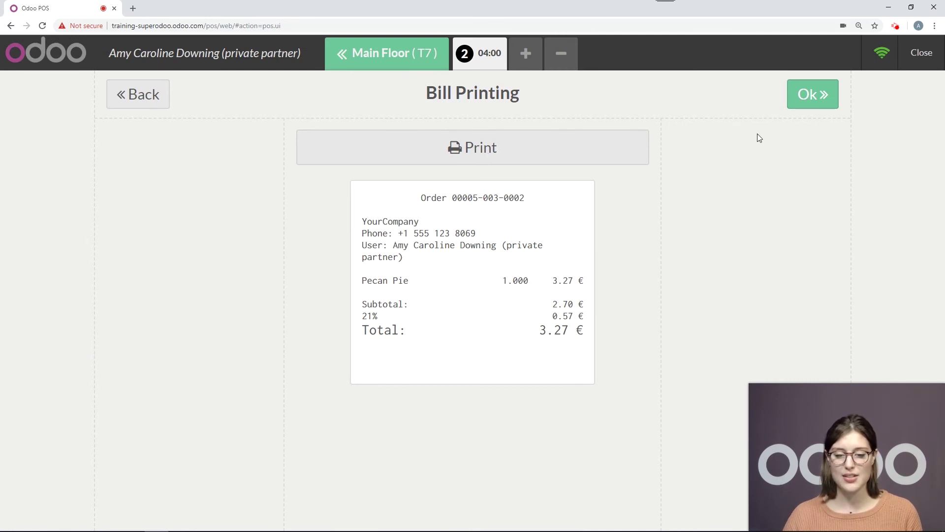
click(809, 98)
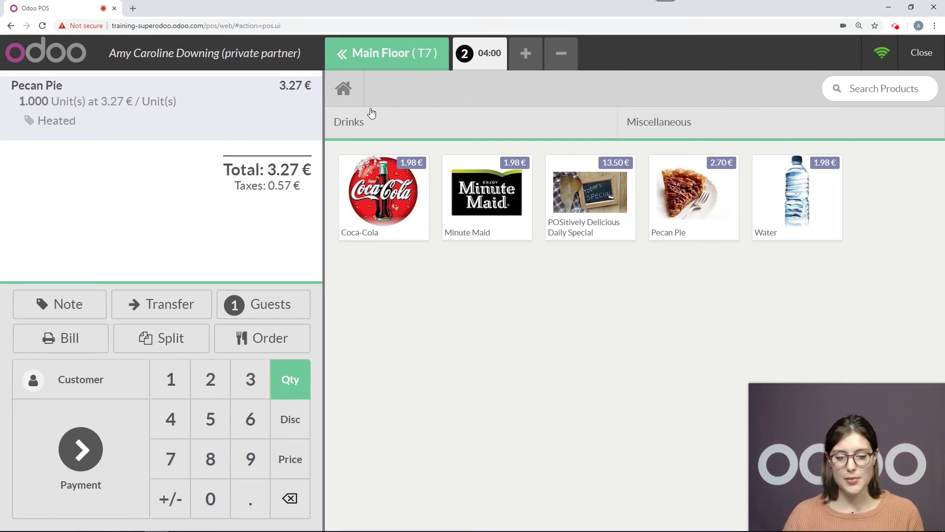
click(400, 52)
- Open table T11's order and split its bill, selecting one of the two Water units
click(483, 361)
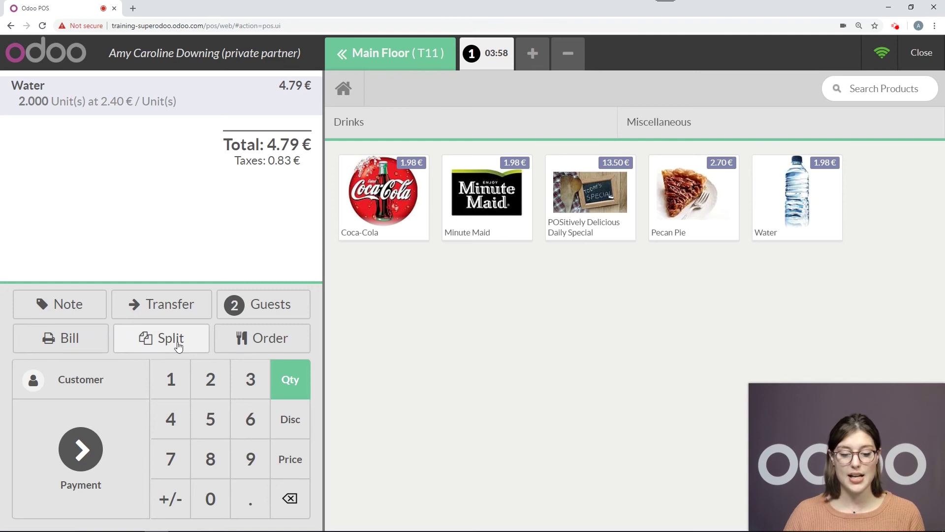
click(179, 347)
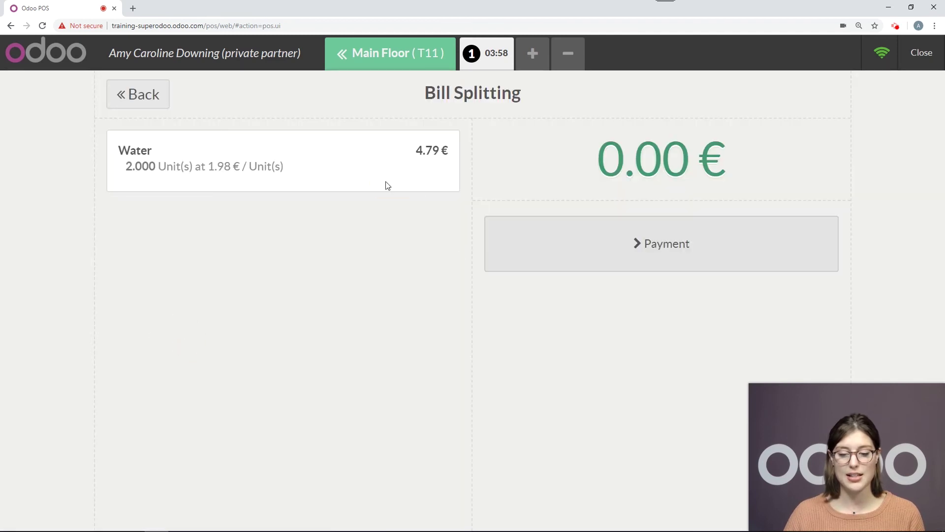
click(325, 161)
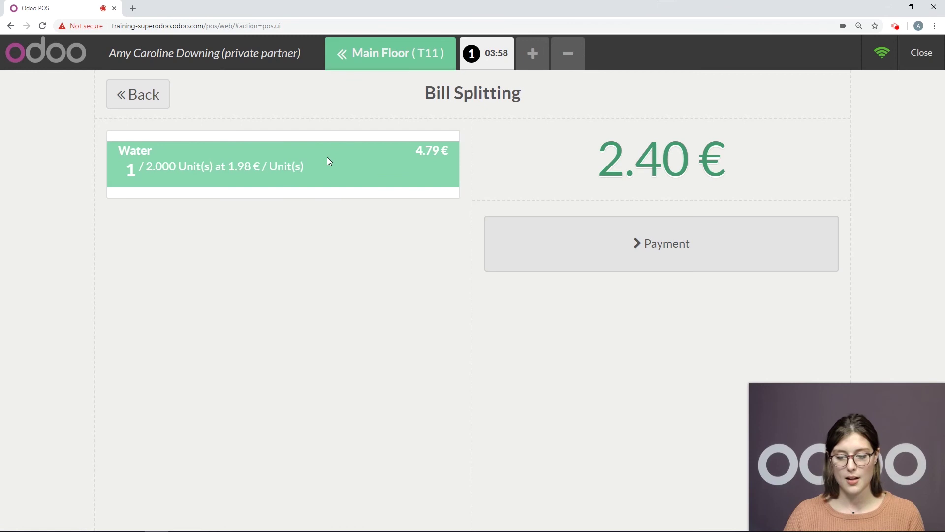
click(255, 170)
click(254, 169)
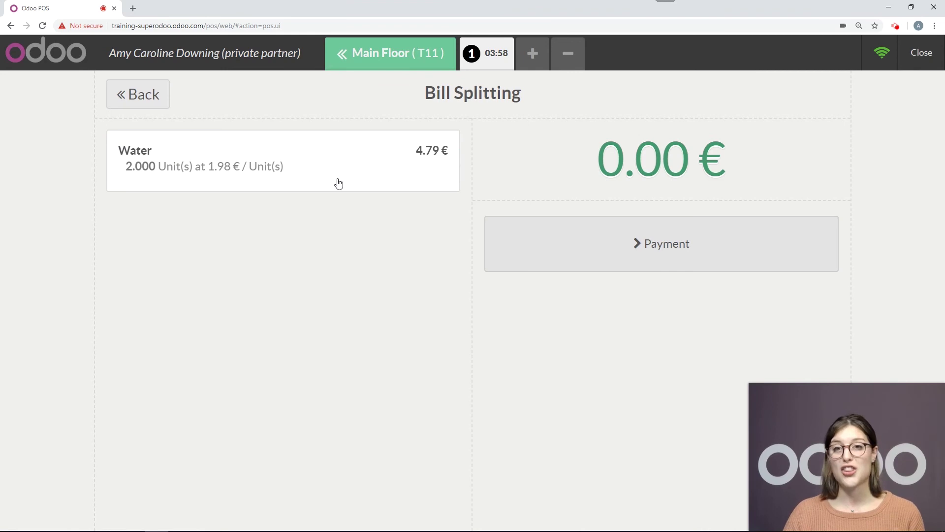
click(308, 163)
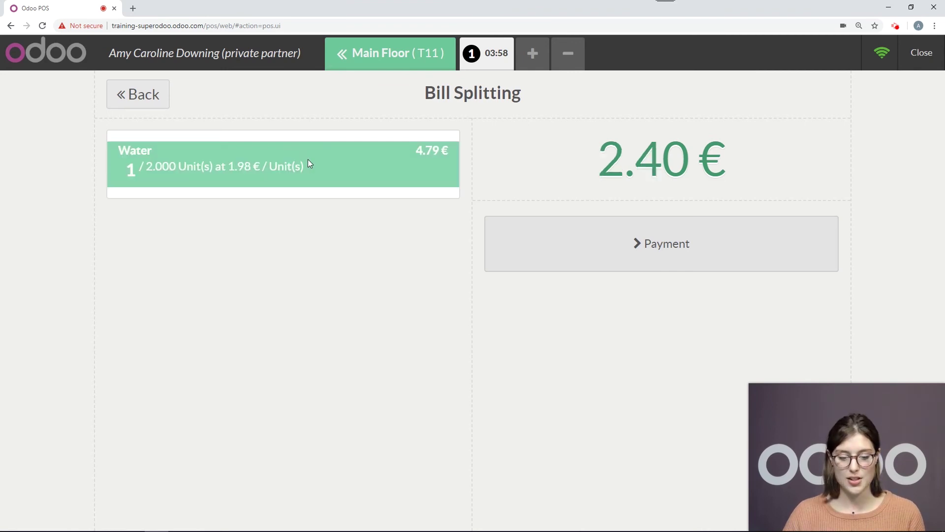
- Pay the split part of table T11's bill with 5 € in cash, validate it and finish that order
click(673, 254)
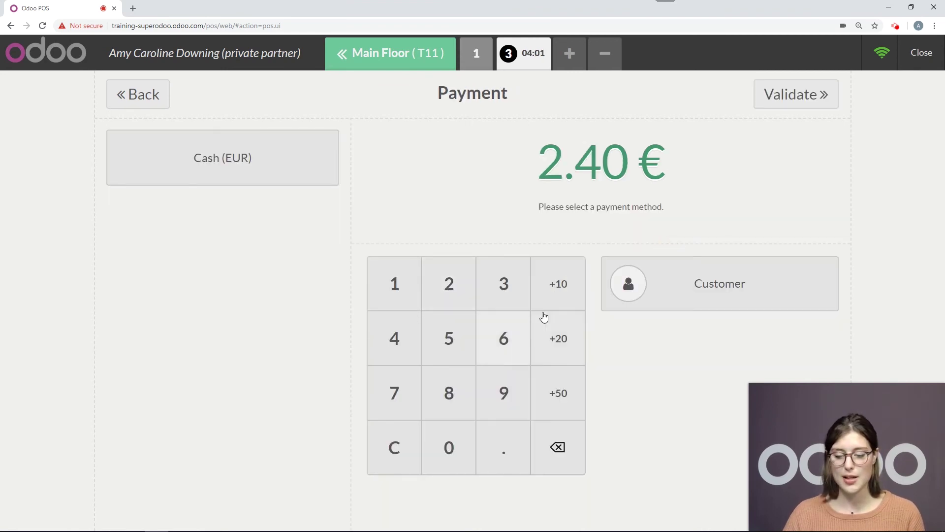
click(443, 344)
click(803, 101)
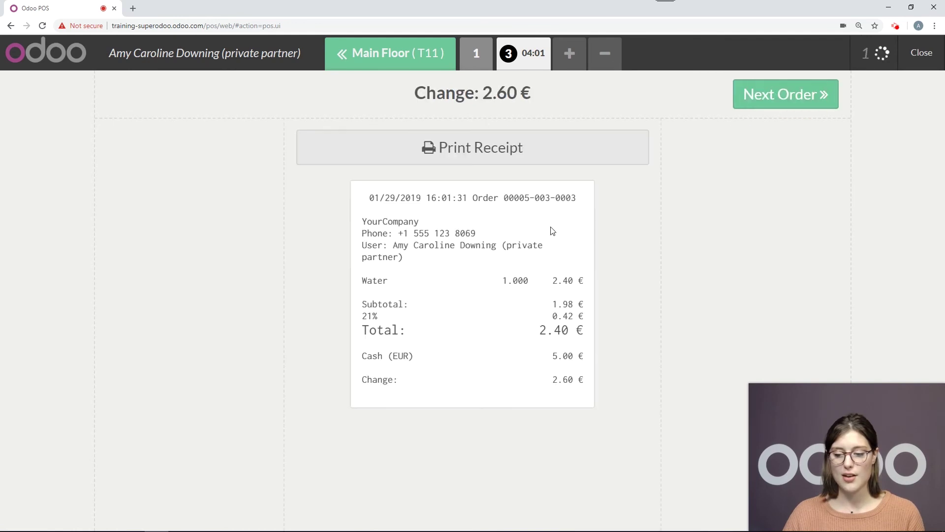
click(764, 107)
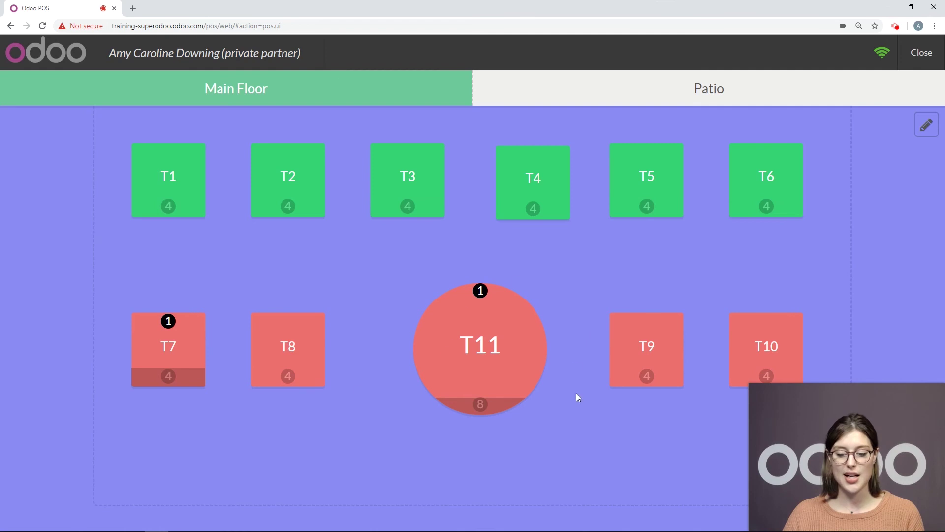
- Select the remaining Water unit on table T11's split bill, pay it with 10 € in cash, validate and finish the order
click(508, 356)
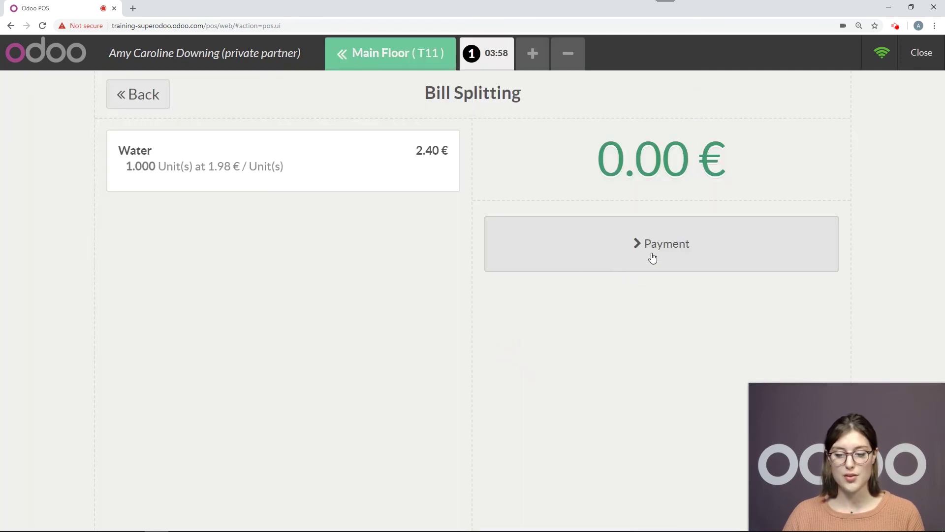
click(408, 190)
click(615, 245)
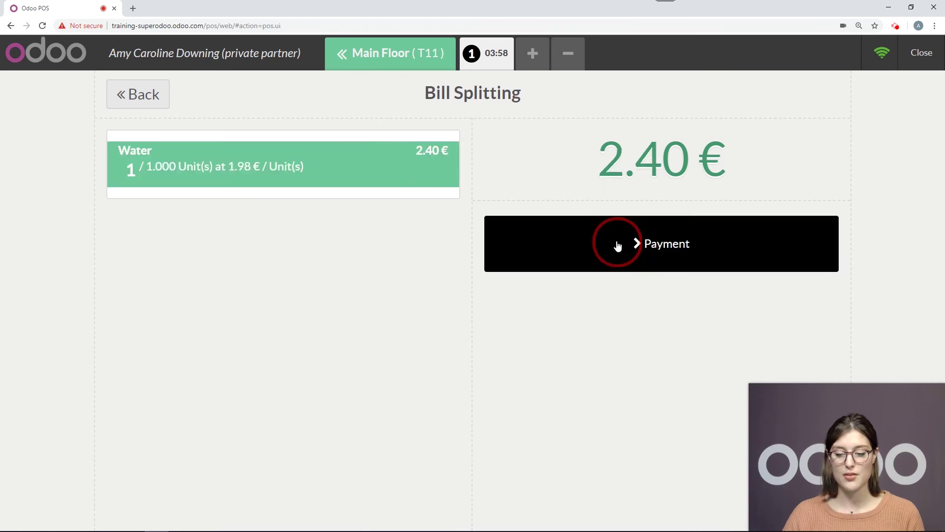
click(580, 295)
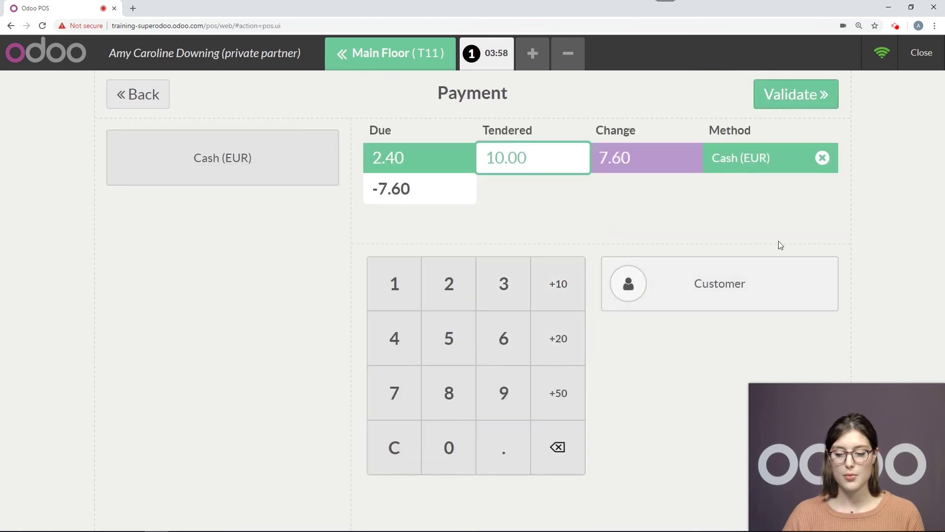
click(790, 99)
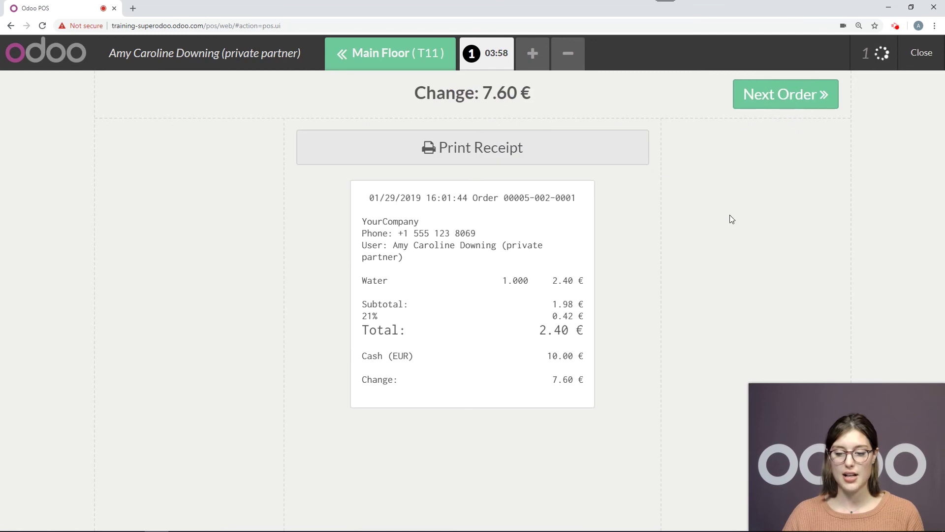
click(762, 103)
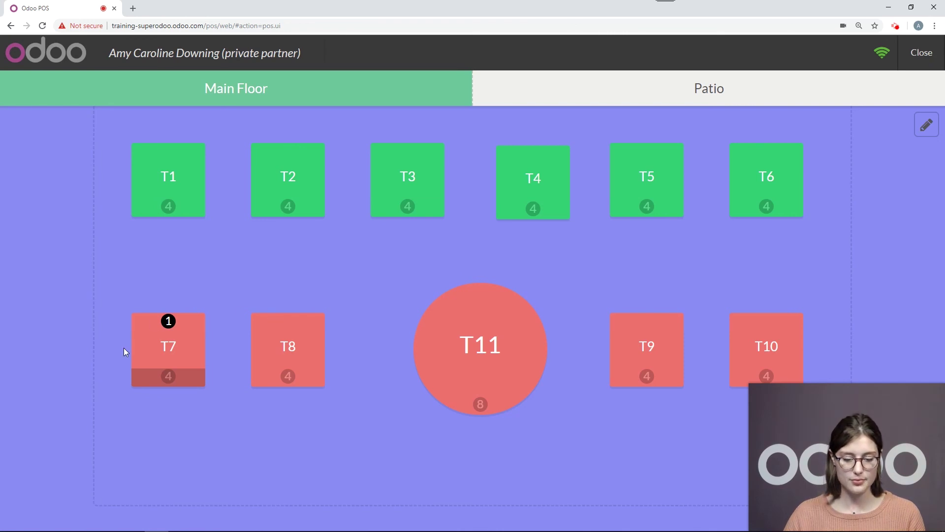
- Transfer table T7's Pecan Pie order to table T8 and return to the Main Floor plan
click(173, 349)
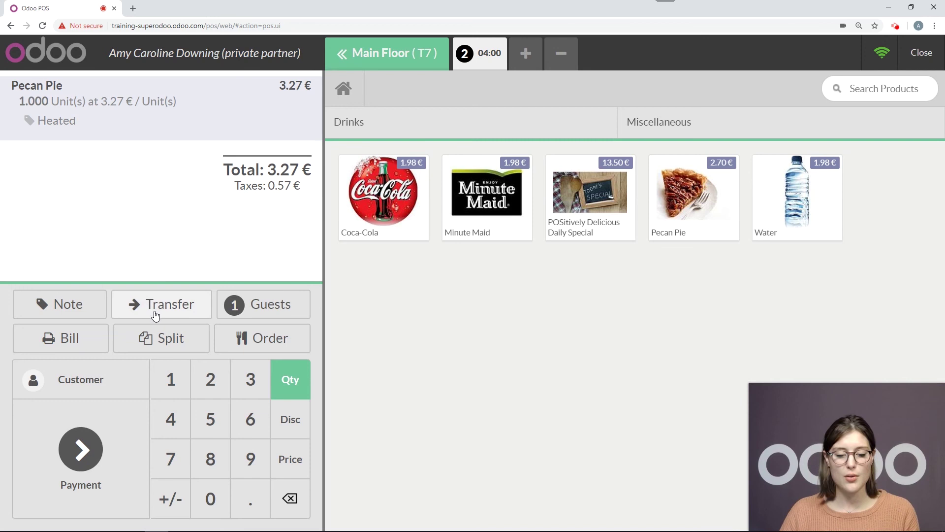
click(179, 305)
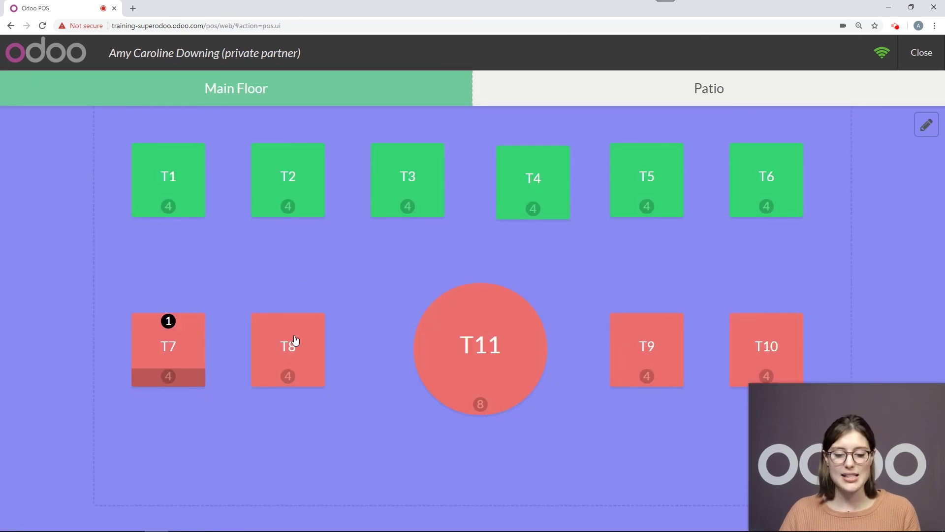
click(295, 339)
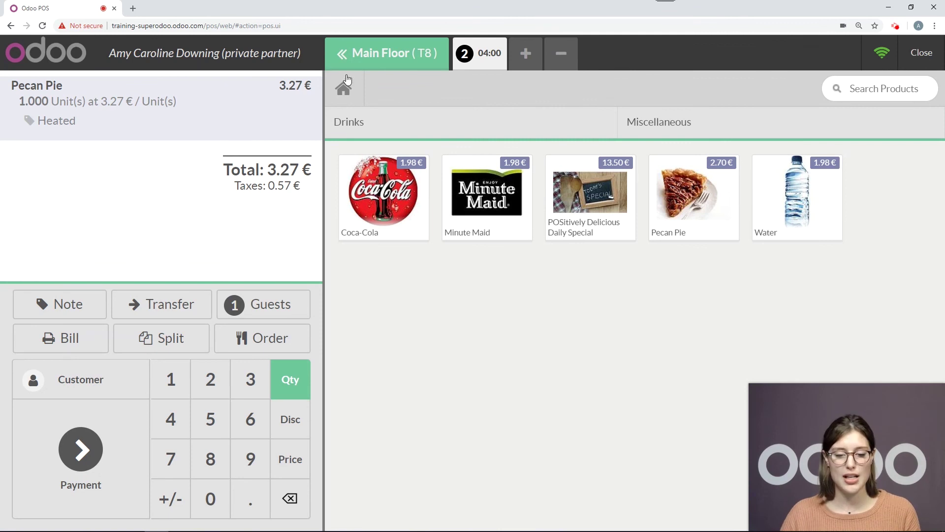
click(375, 59)
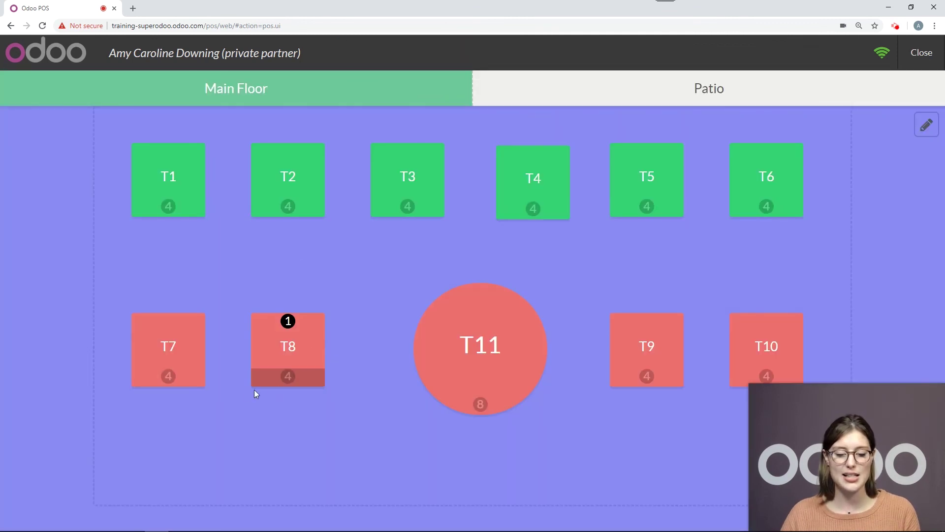
- Pay table T8's Pecan Pie order with 10 € in cash, validate the payment and finish the order
click(297, 347)
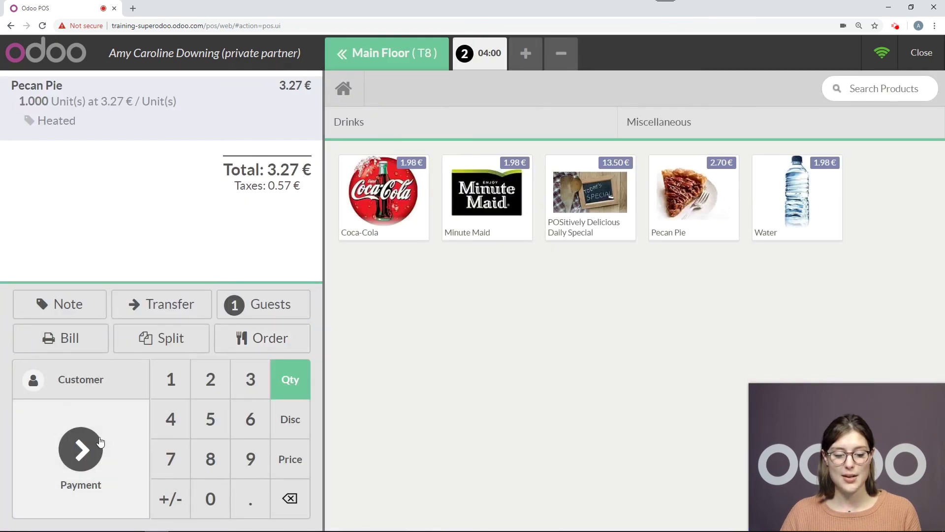
click(99, 443)
click(557, 299)
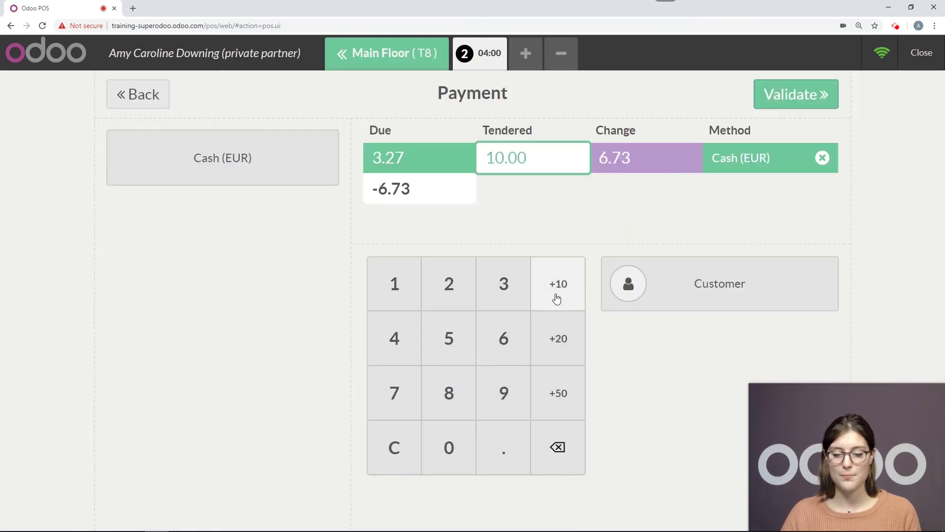
click(787, 94)
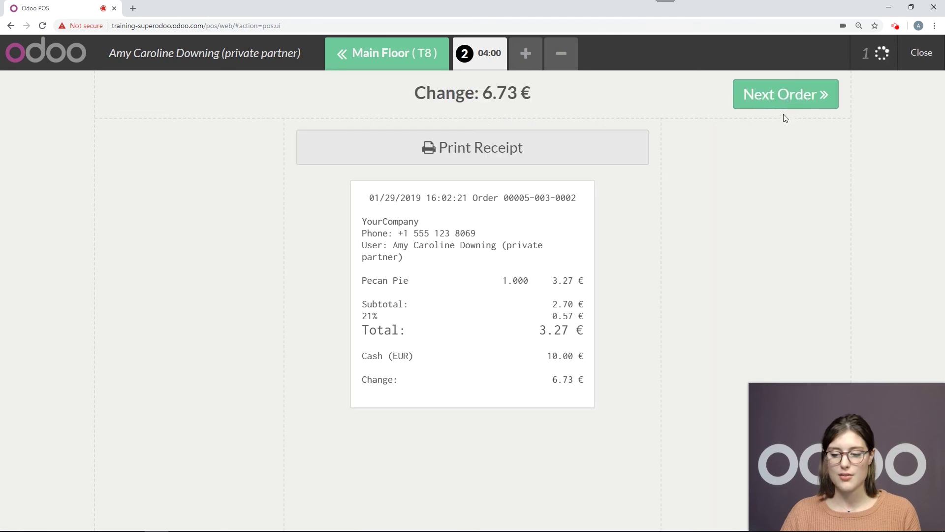
click(772, 95)
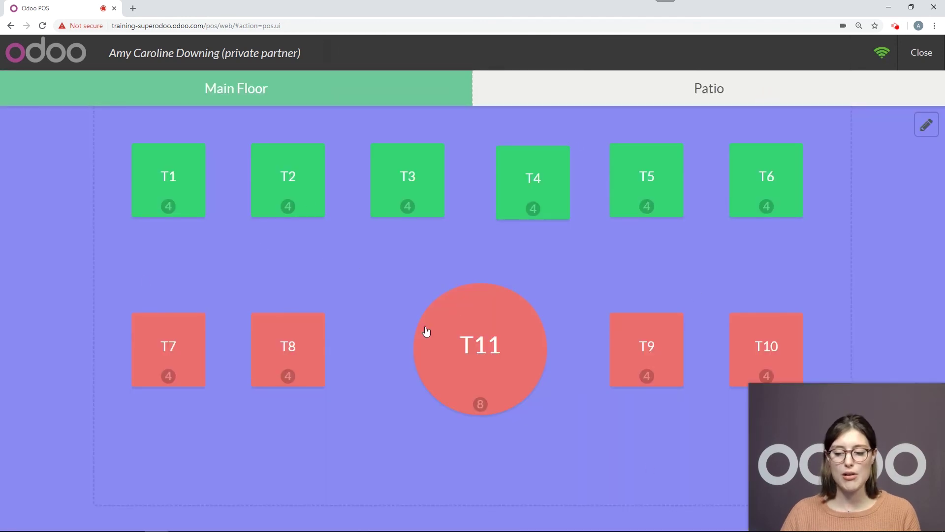
- Close the restaurant's selling interface, then validate the session's closing and post its entries
click(923, 62)
click(923, 62)
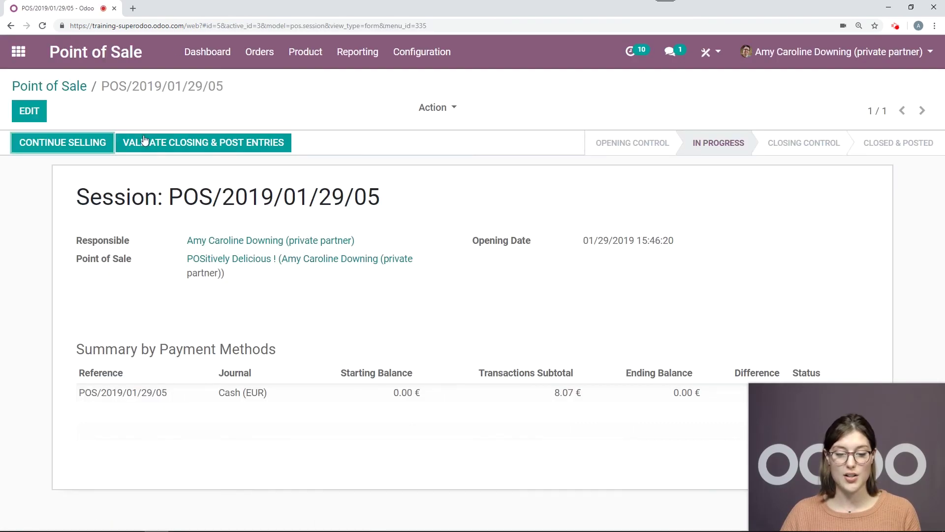
click(259, 148)
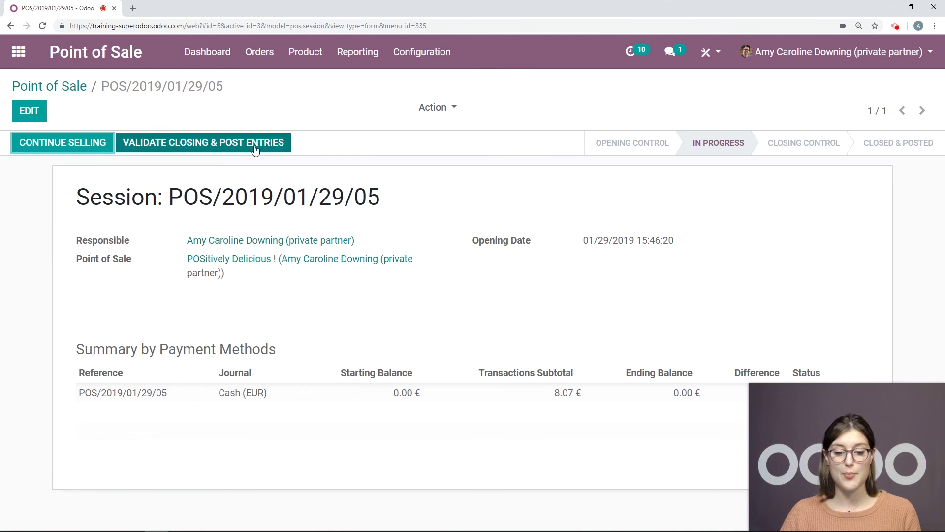